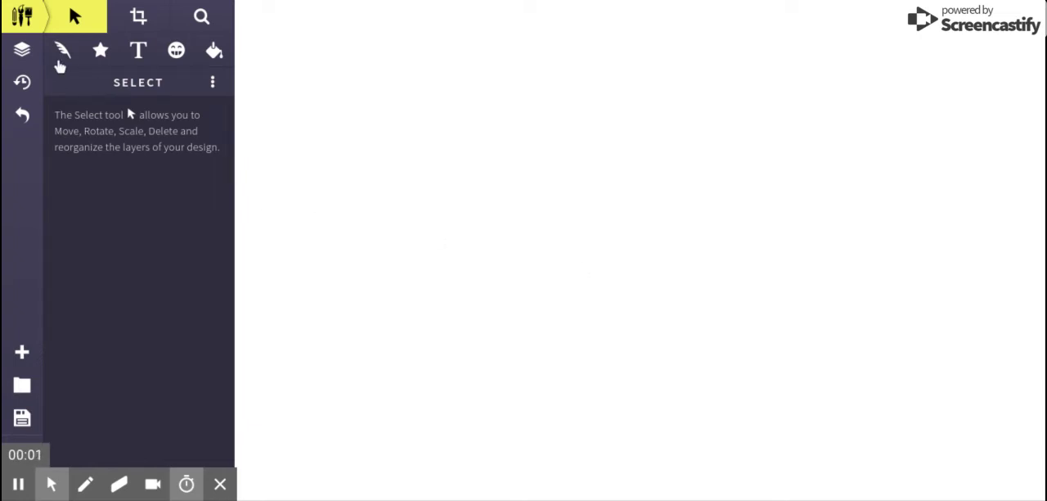
With the Calligraphy brush, draw the first head with a mouth and a beak.
left_click(62, 53)
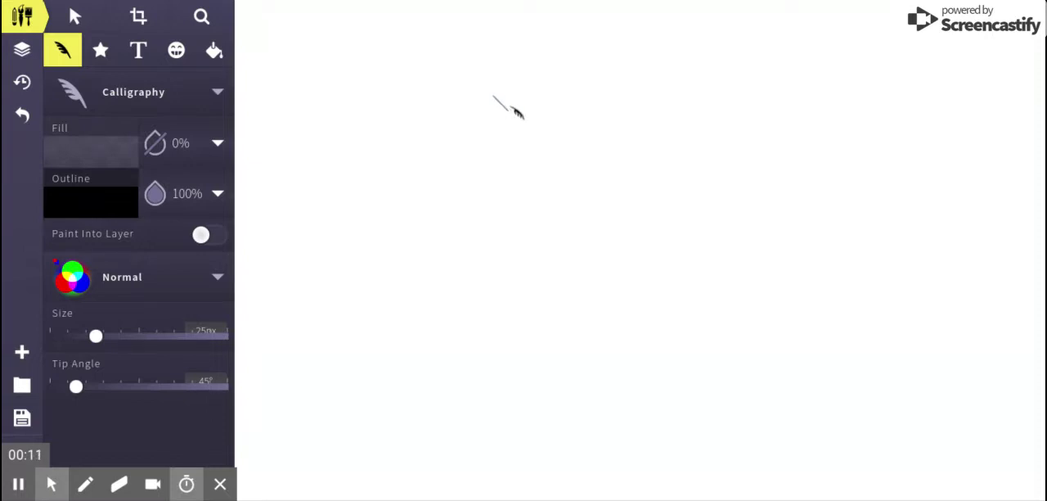
mouse_move(544, 75)
left_mouse_down()
mouse_move(599, 234)
mouse_move(491, 204)
mouse_move(499, 90)
mouse_move(544, 75)
mouse_move(491, 148)
mouse_move(523, 171)
mouse_move(536, 123)
mouse_move(538, 155)
left_mouse_up()
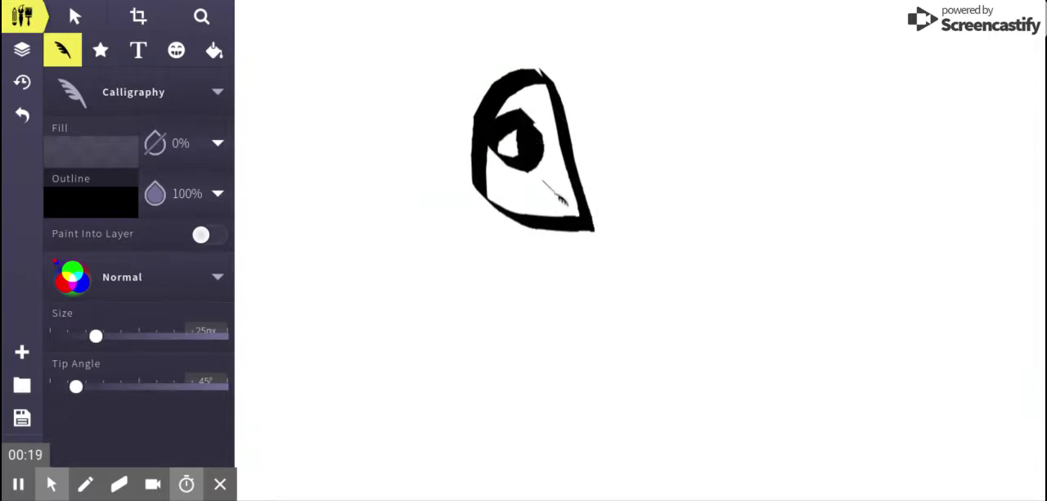
mouse_move(560, 195)
left_mouse_down()
mouse_move(524, 190)
mouse_move(520, 217)
mouse_move(579, 214)
mouse_move(565, 214)
left_mouse_up()
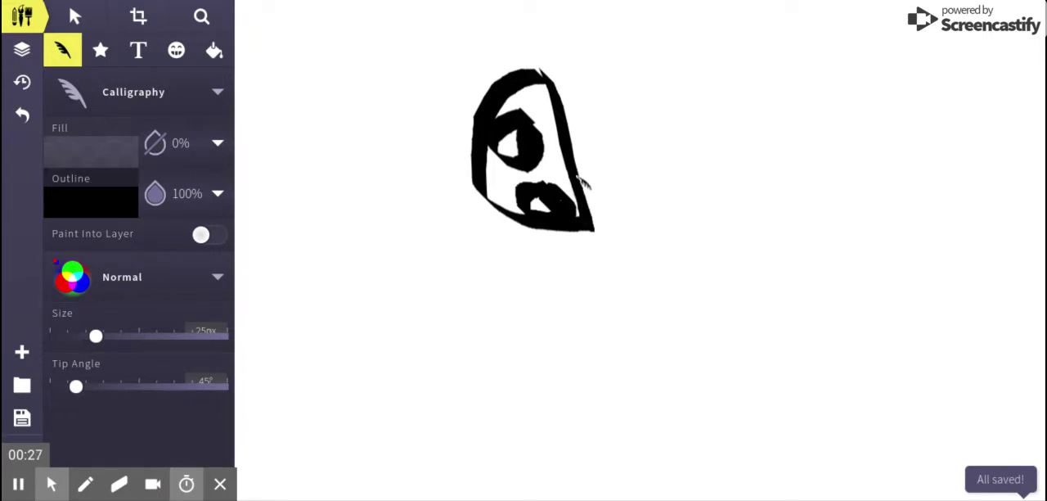
left_click_drag(579, 171, 687, 141)
left_click_drag(691, 184, 605, 189)
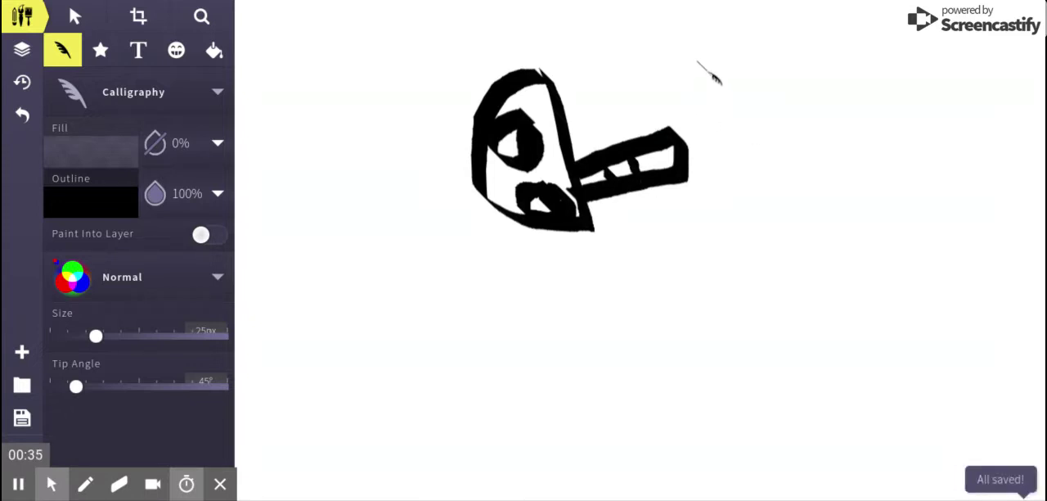
Draw a large round head right of the beak, with horns on top.
mouse_move(688, 94)
left_mouse_down()
mouse_move(683, 143)
mouse_move(707, 229)
mouse_move(748, 139)
mouse_move(686, 92)
mouse_move(703, 25)
mouse_move(826, 106)
mouse_move(760, 237)
mouse_move(687, 230)
mouse_move(751, 21)
mouse_move(724, 65)
left_mouse_up()
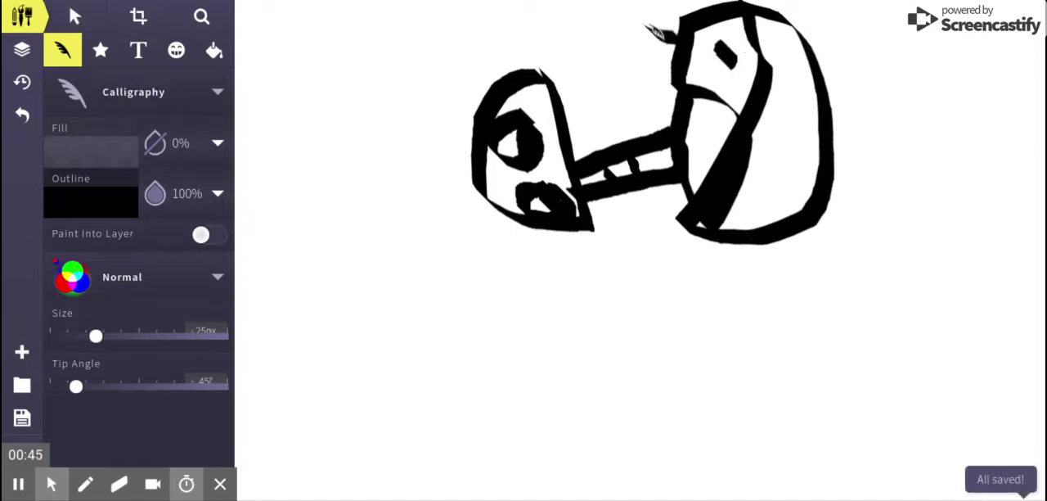
left_click_drag(687, 45, 646, 29)
left_click_drag(646, 29, 667, 4)
mouse_move(806, 62)
left_mouse_down()
mouse_move(875, 41)
mouse_move(854, 4)
left_mouse_up()
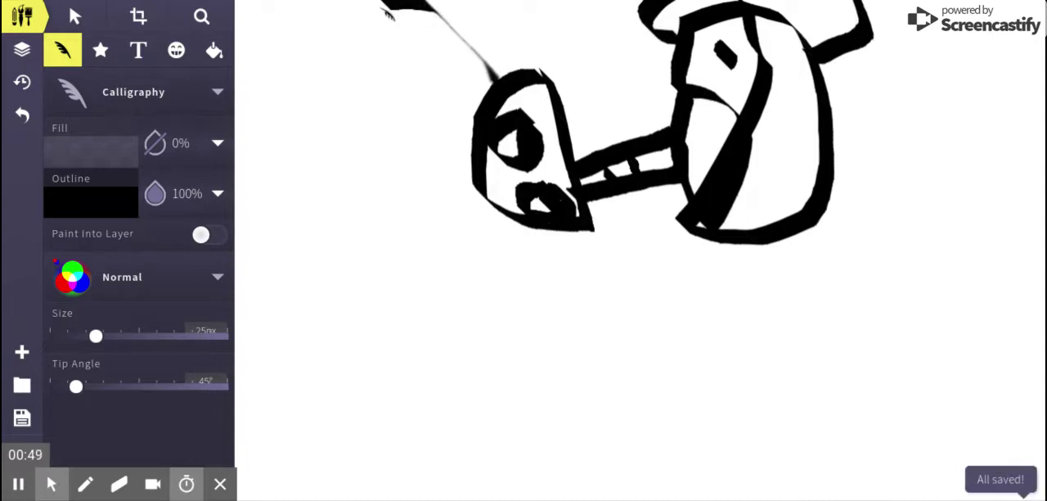
Draw the left head, spiky top-left strokes and a long leg, then open new-document settings.
mouse_move(491, 75)
left_mouse_down()
mouse_move(323, 176)
mouse_move(490, 323)
left_mouse_up()
left_click_drag(491, 323, 535, 225)
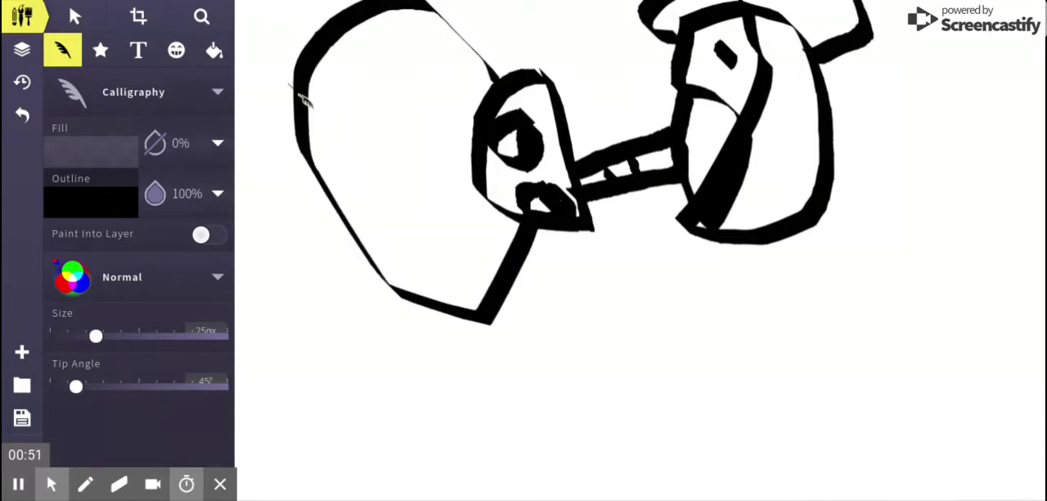
left_click_drag(298, 90, 243, 51)
left_click_drag(243, 51, 255, 4)
left_click_drag(329, 211, 372, 323)
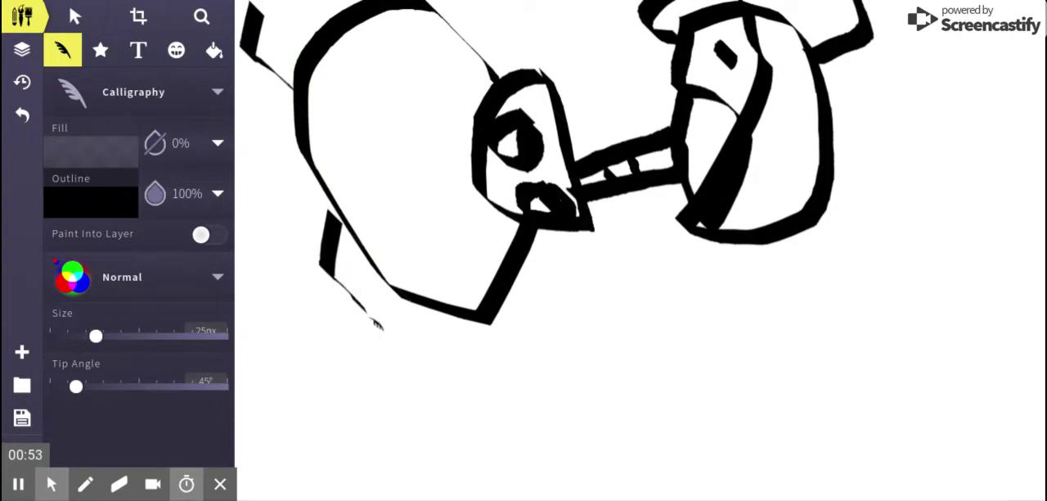
left_click_drag(757, 241, 813, 499)
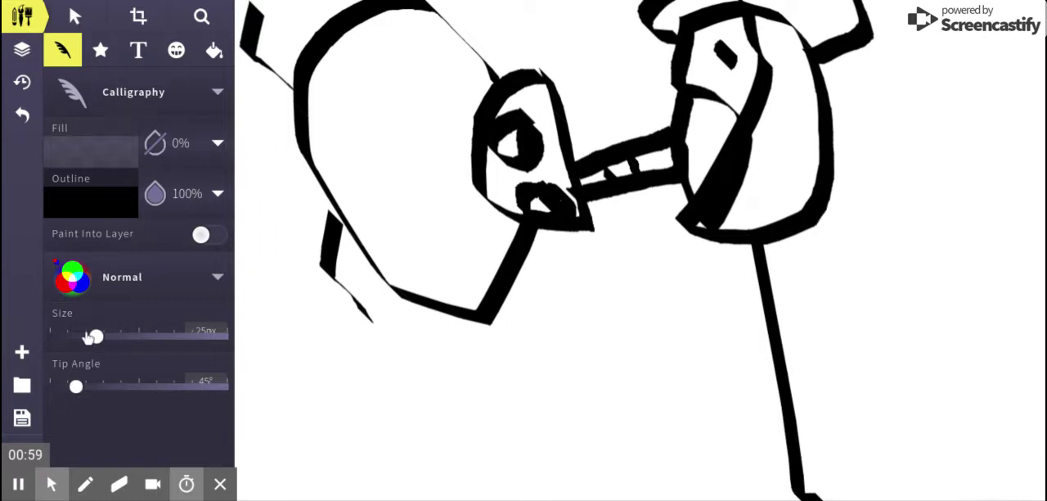
left_click(22, 352)
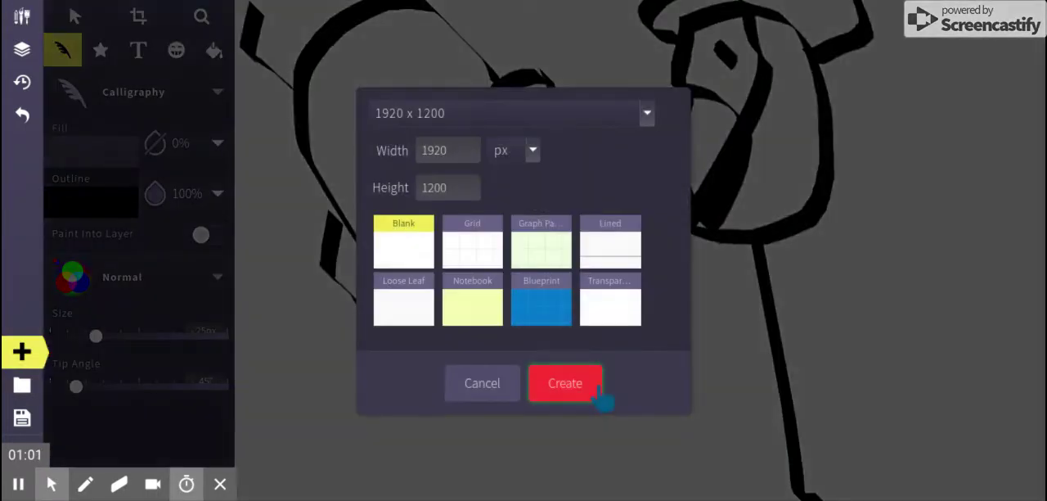
Create the blank canvas and draw the new figure's loop, outline and inner marks.
left_click(565, 383)
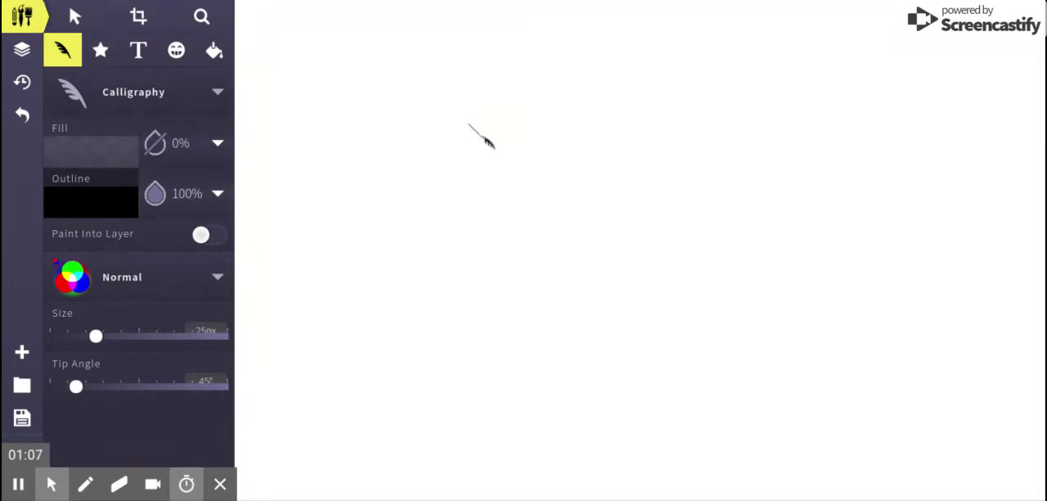
left_click_drag(427, 111, 433, 120)
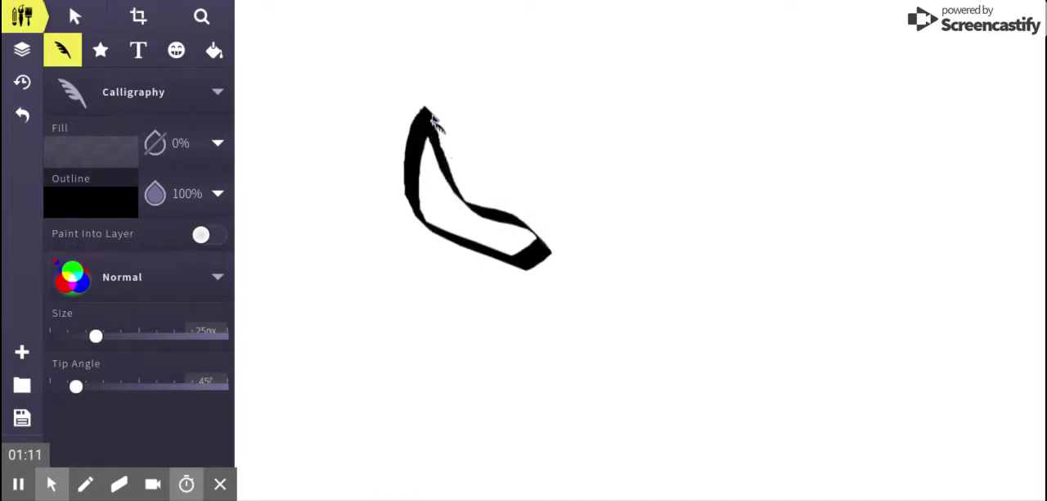
mouse_move(409, 64)
left_mouse_down()
mouse_move(570, 203)
mouse_move(531, 245)
left_mouse_up()
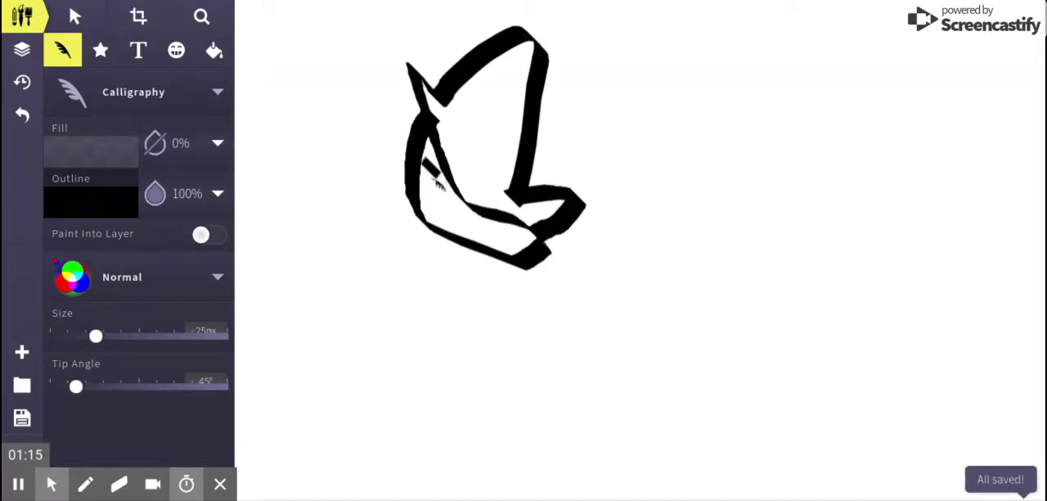
mouse_move(427, 164)
left_mouse_down()
mouse_move(458, 204)
mouse_move(535, 254)
left_mouse_up()
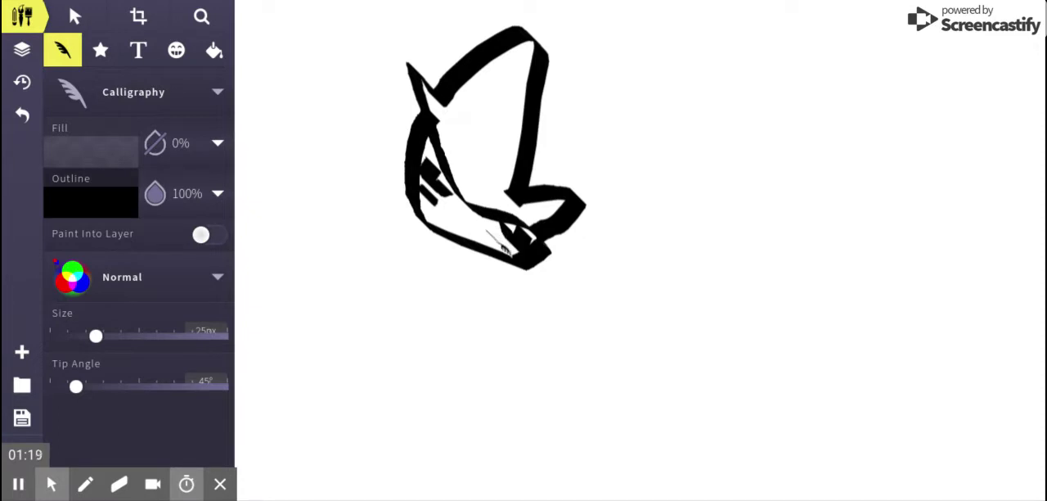
mouse_move(442, 217)
left_mouse_down()
mouse_move(654, 49)
mouse_move(458, 221)
left_mouse_up()
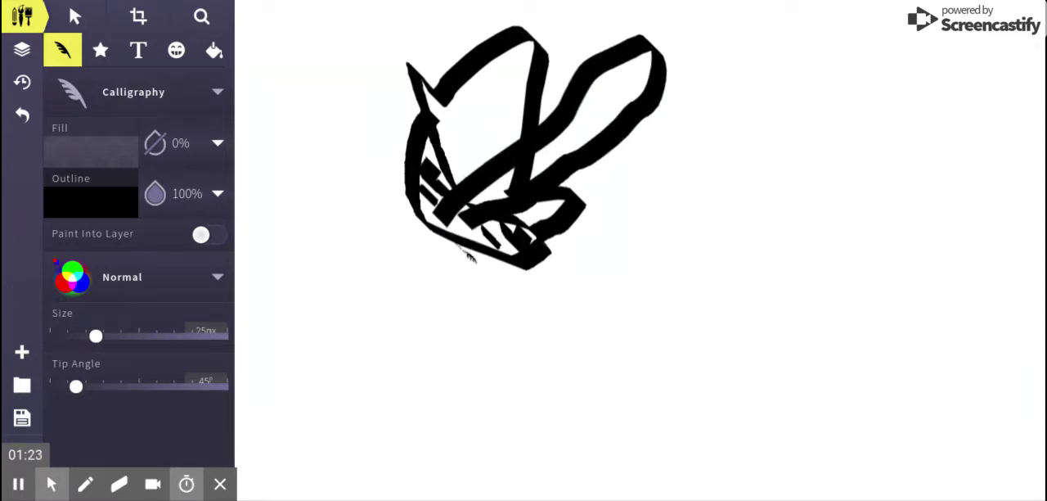
Draw a thick leg with a crossing stroke and a ring loop to the right.
mouse_move(467, 254)
left_mouse_down()
mouse_move(401, 400)
mouse_move(450, 446)
left_mouse_up()
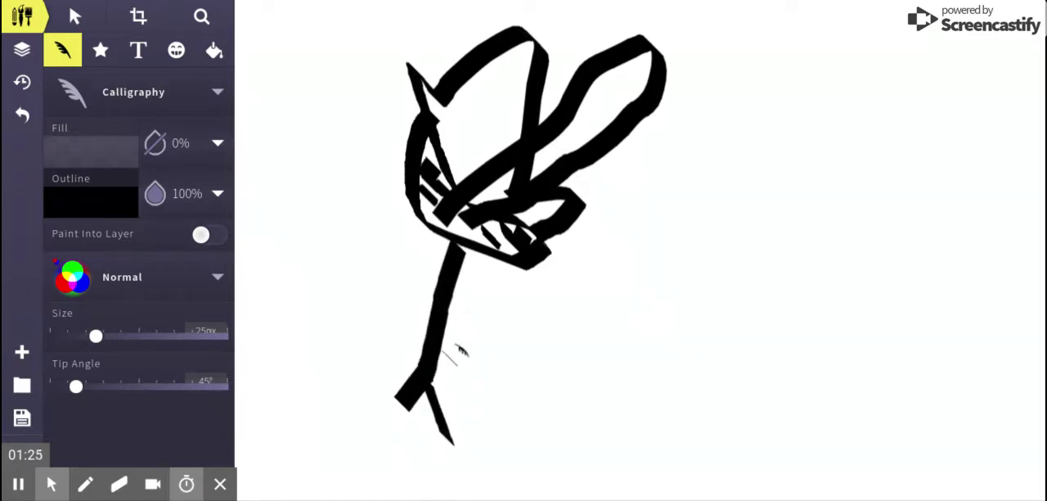
left_click_drag(397, 296, 515, 366)
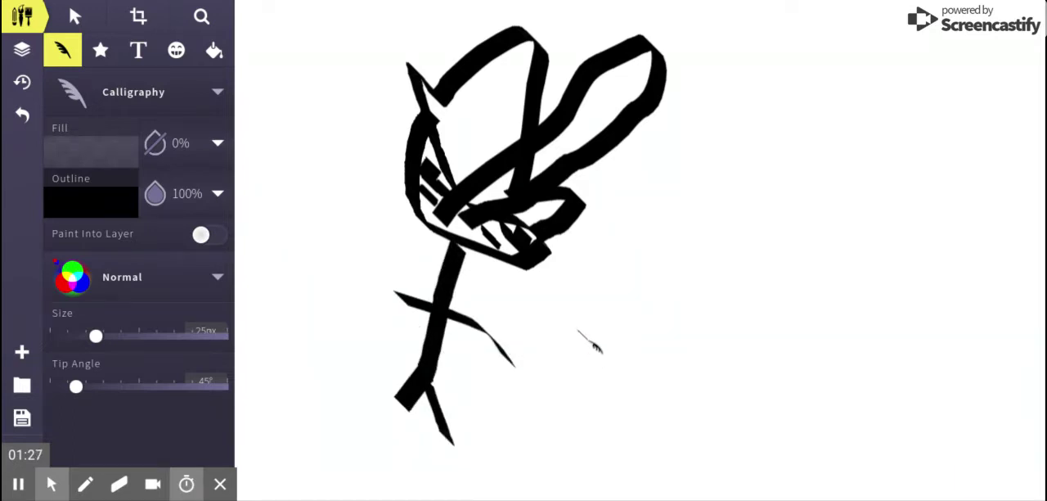
mouse_move(581, 331)
left_mouse_down()
mouse_move(572, 401)
mouse_move(647, 376)
mouse_move(564, 298)
mouse_move(572, 294)
mouse_move(606, 336)
left_mouse_up()
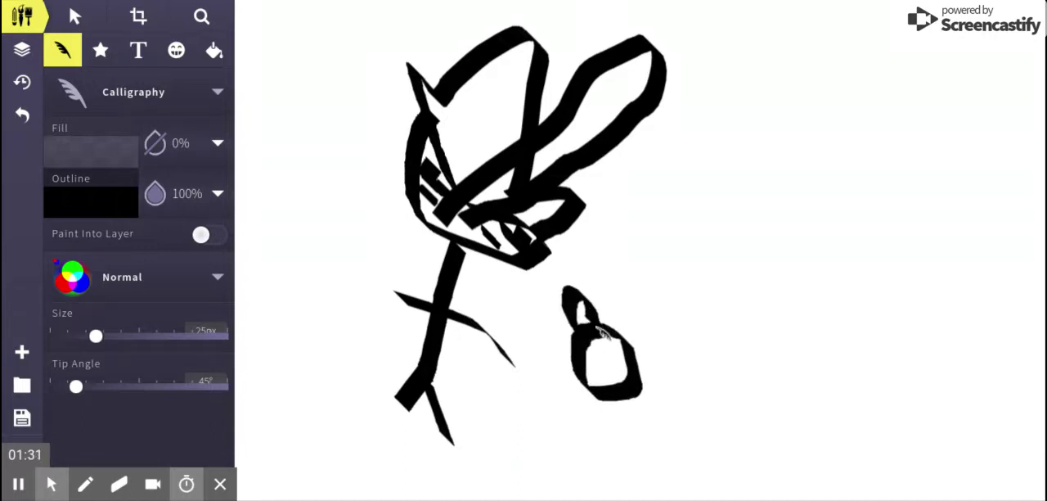
mouse_move(634, 270)
left_mouse_down()
mouse_move(610, 360)
mouse_move(620, 374)
mouse_move(638, 372)
mouse_move(736, 299)
mouse_move(768, 327)
mouse_move(654, 393)
mouse_move(773, 299)
mouse_move(777, 245)
mouse_move(741, 221)
left_mouse_up()
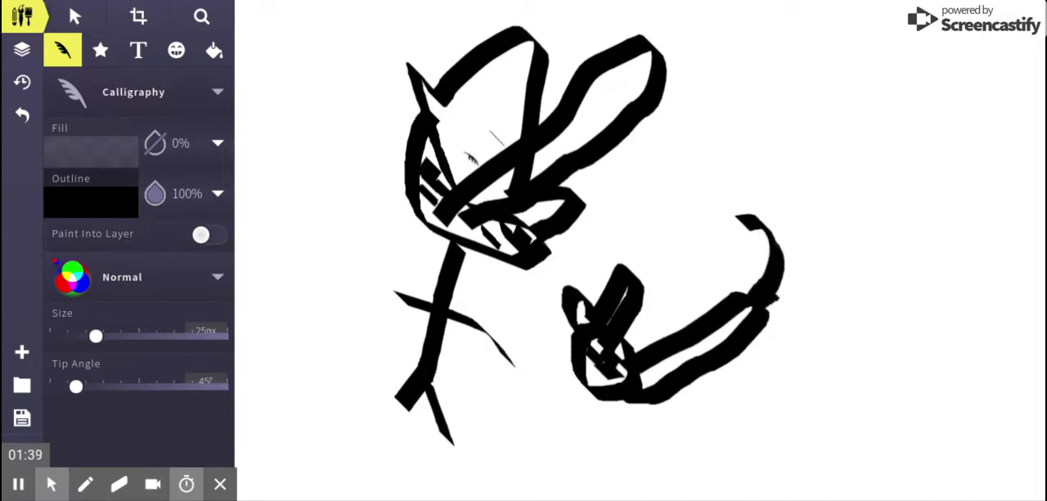
Place a text box right of the drawing and delete its placeholder text.
left_click(138, 51)
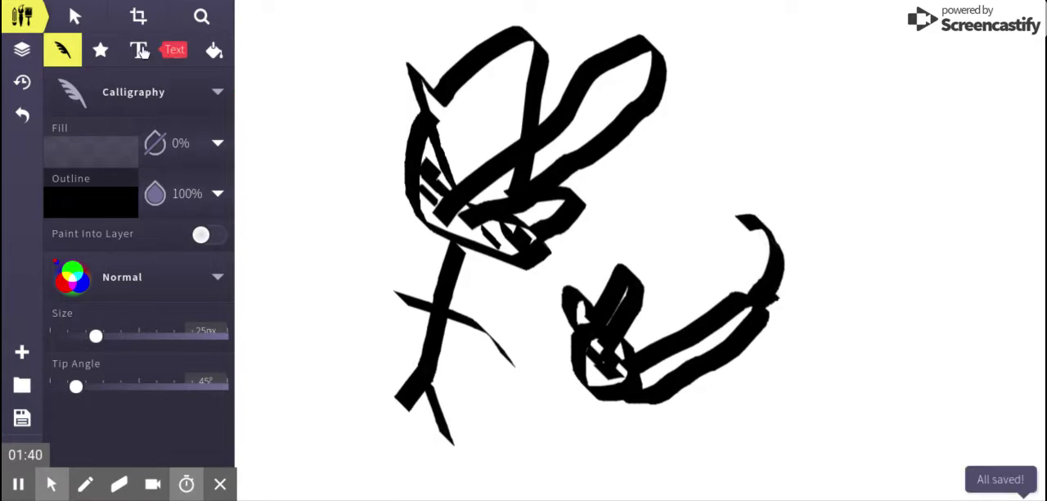
left_click(724, 109)
double_click(724, 110)
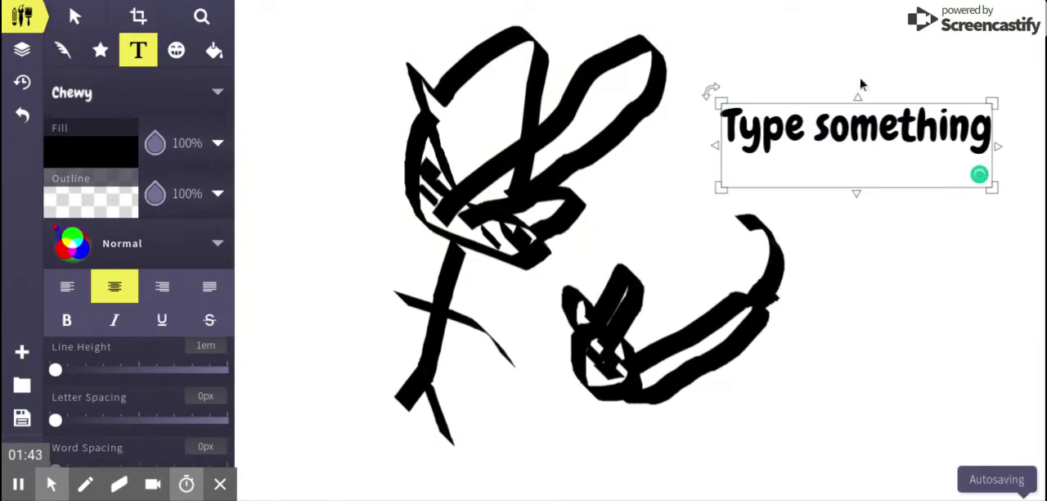
key("ctrl+a")
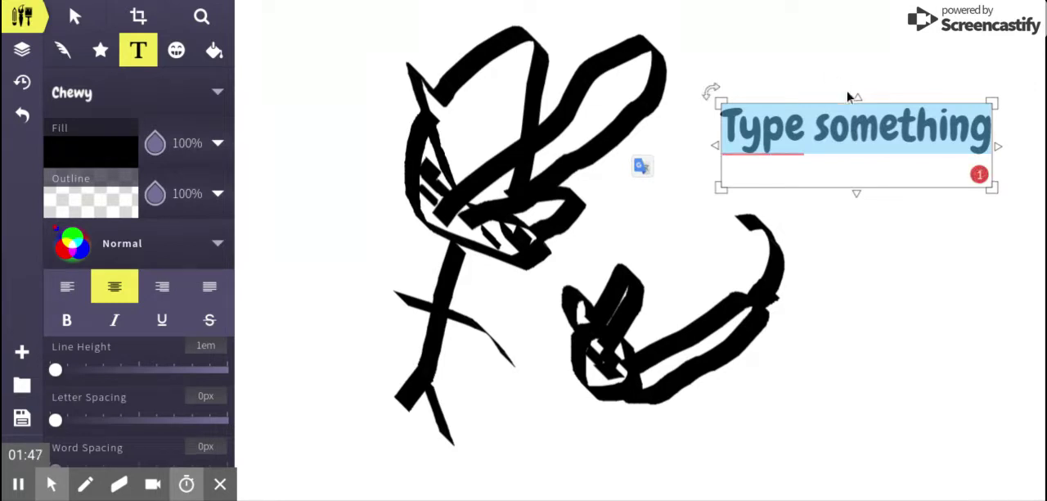
left_click(847, 129)
key("BackSpace")
key("BackSpace")
key("BackSpace")
key("BackSpace")
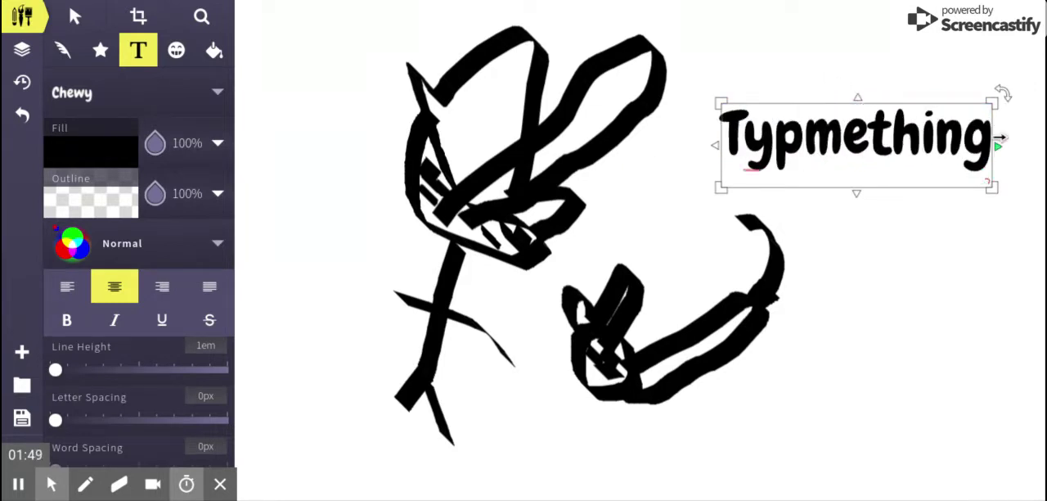
key("BackSpace")
key("End")
key("BackSpace")
key("BackSpace")
key("BackSpace")
key("BackSpace")
key("BackSpace")
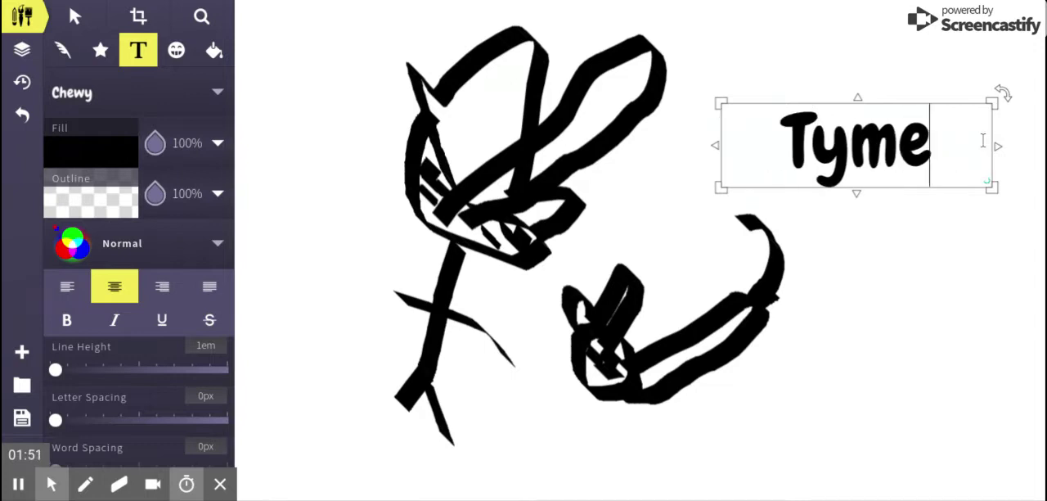
key("BackSpace")
key("BackSpace")
key("BackSpace")
key("BackSpace")
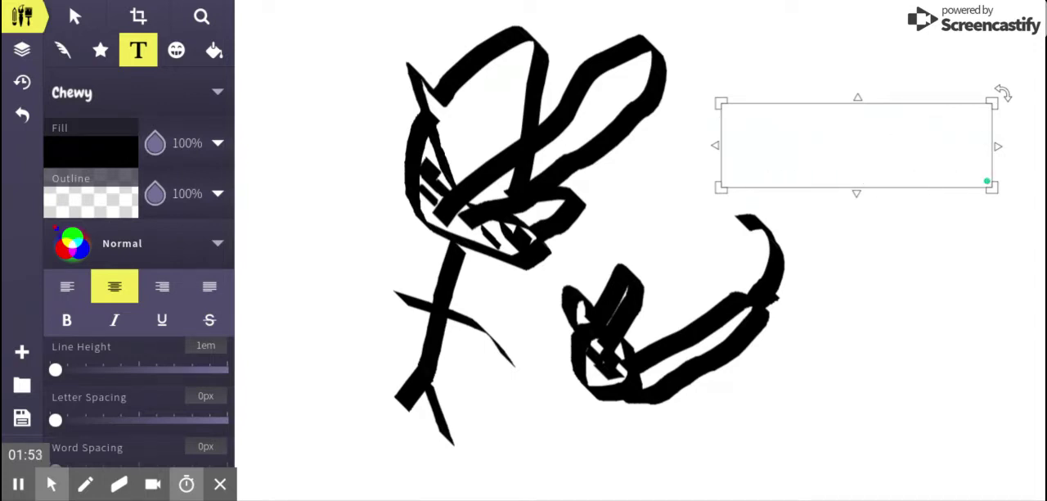
type("000")
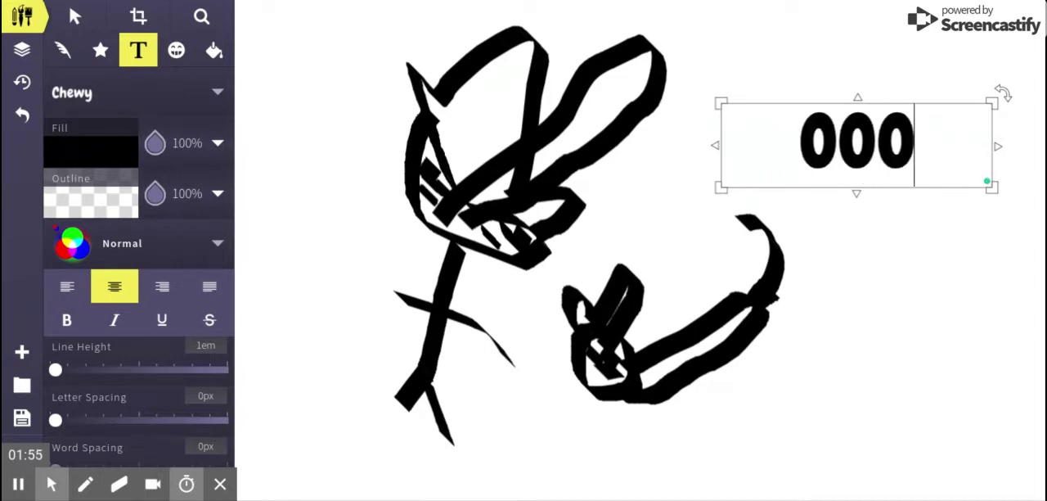
type("H ")
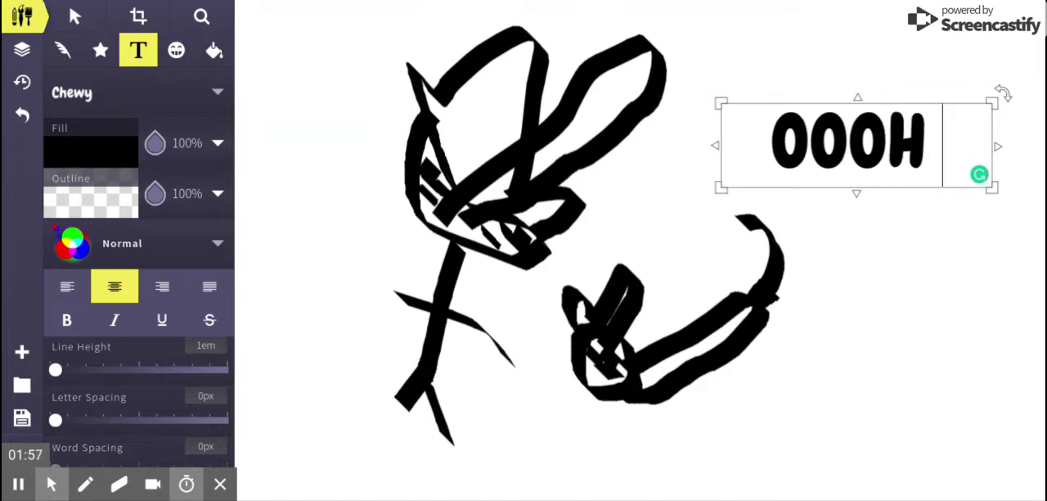
type("A PUSS")
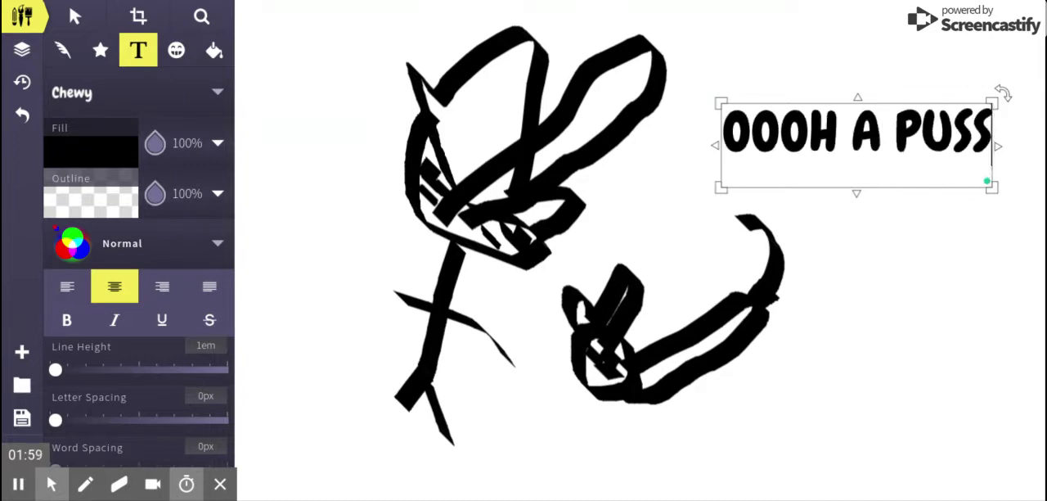
type("Y")
Move the caption to the top centre and create a blank 1920 x 1200 document.
left_click(74, 17)
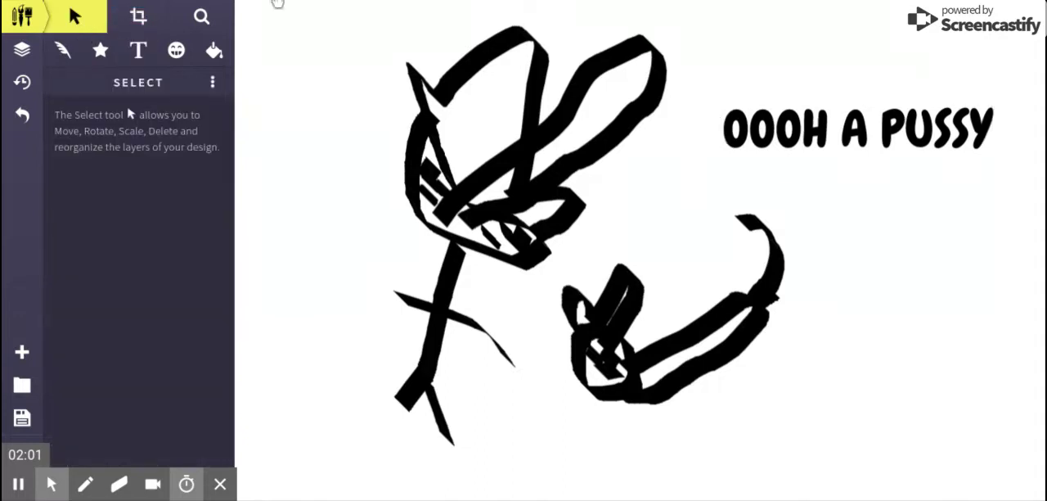
left_click_drag(826, 131, 641, 26)
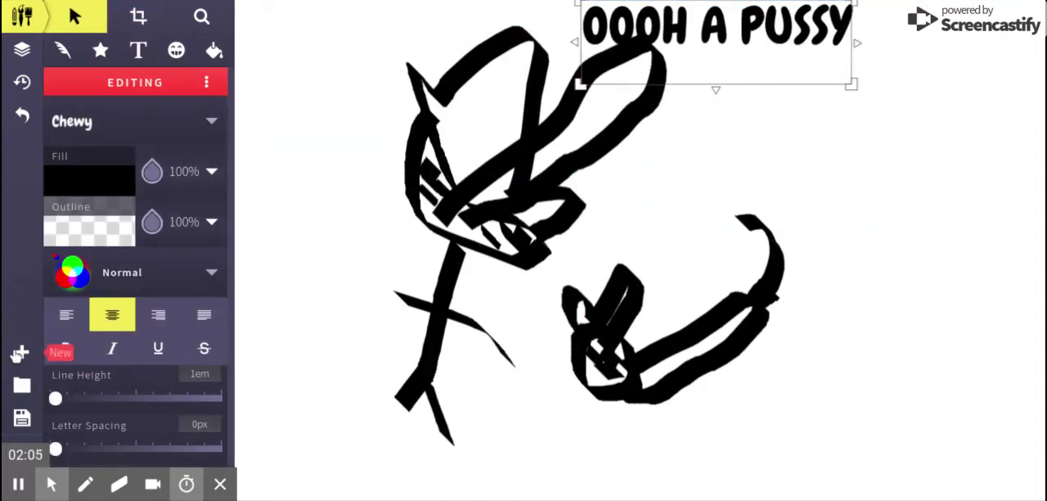
key("ctrl+n")
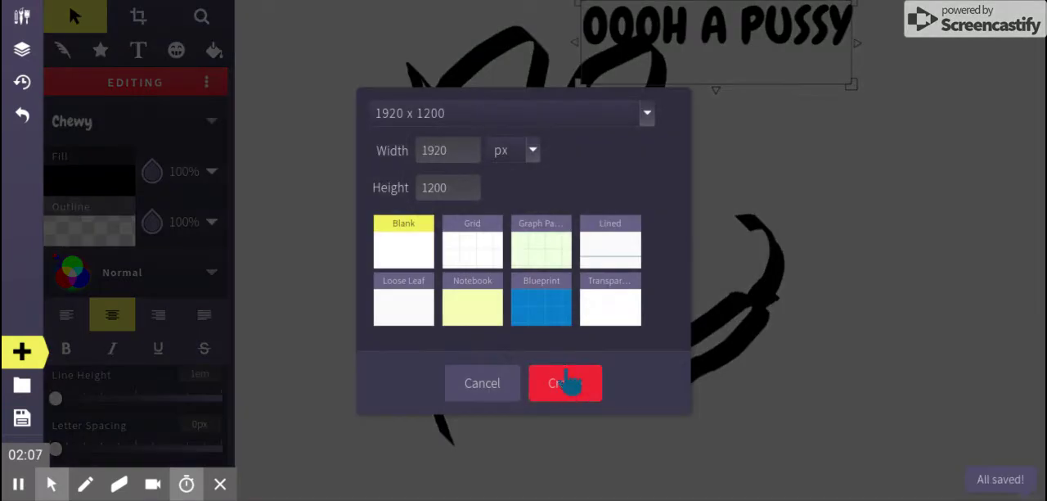
left_click(577, 383)
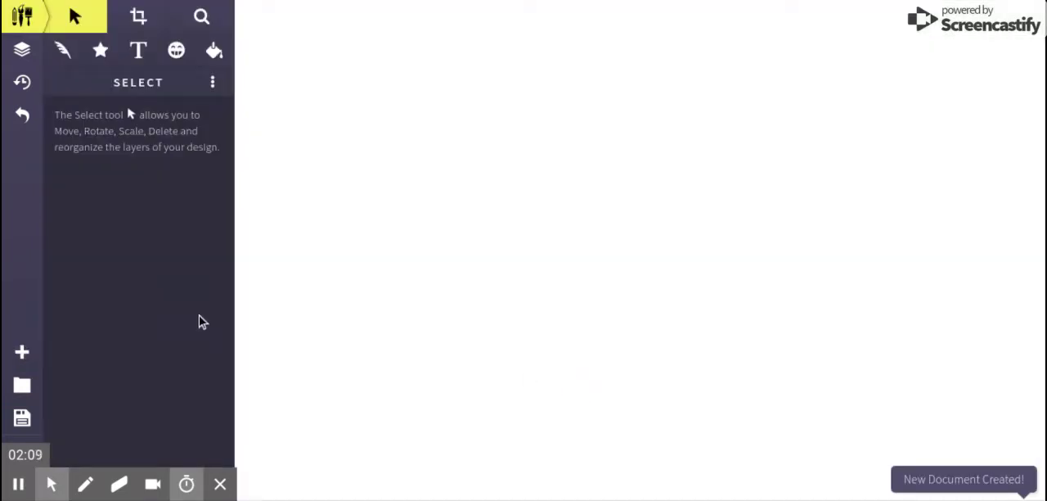
mouse_move(18, 466)
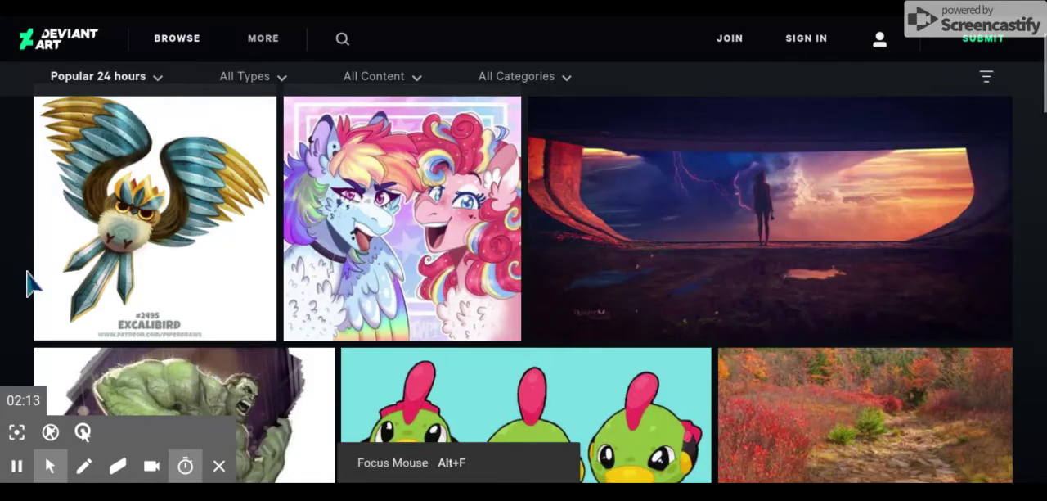
scroll(36, 270, "up", 1)
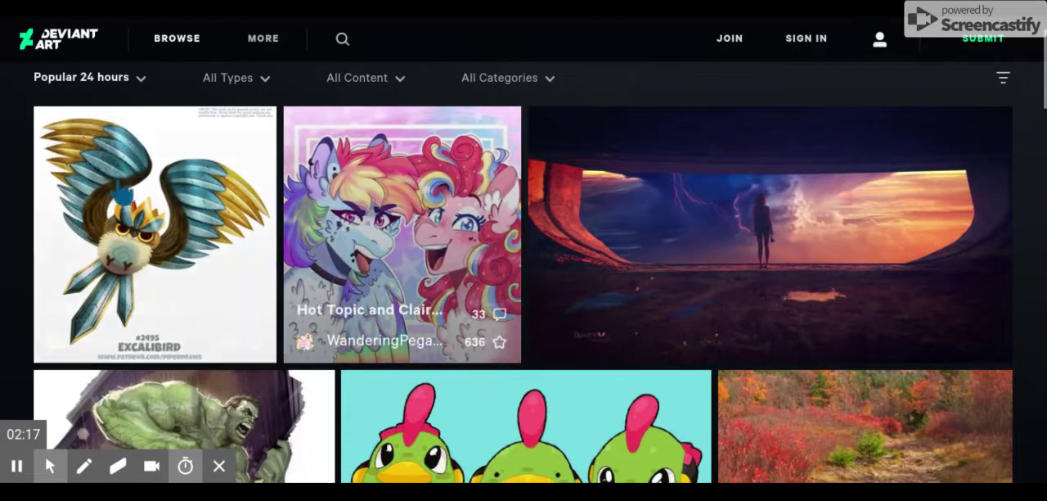
scroll(10, 155, "down", 1)
scroll(10, 155, "down", 3)
scroll(8, 154, "down", 3)
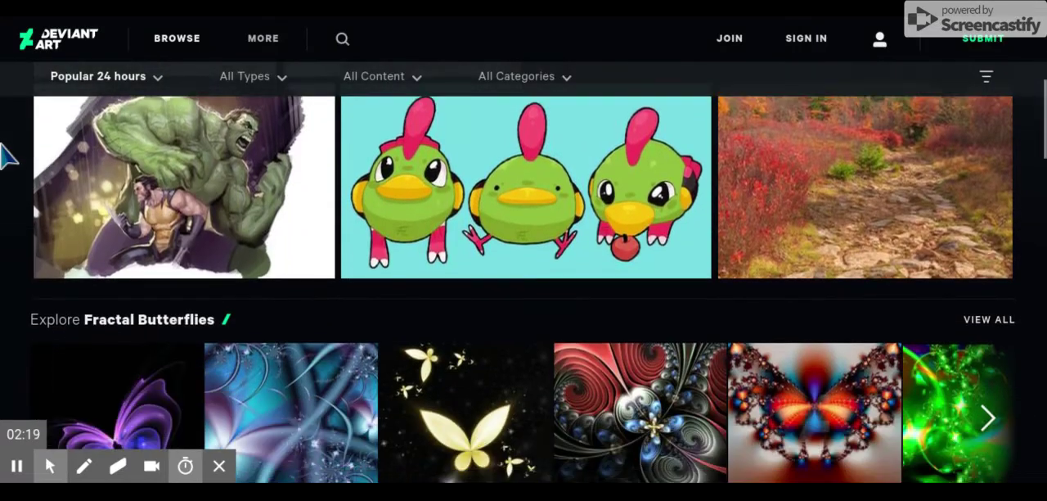
scroll(7, 151, "down", 3)
scroll(3, 147, "down", 3)
scroll(3, 147, "down", 3)
scroll(3, 147, "up", 1)
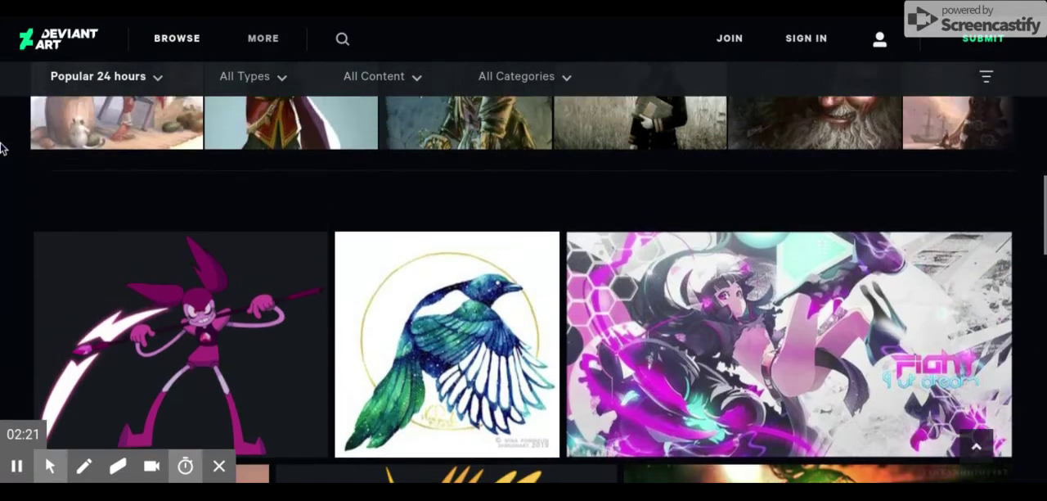
scroll(3, 147, "up", 1)
scroll(4, 147, "down", 3)
scroll(3, 147, "down", 2)
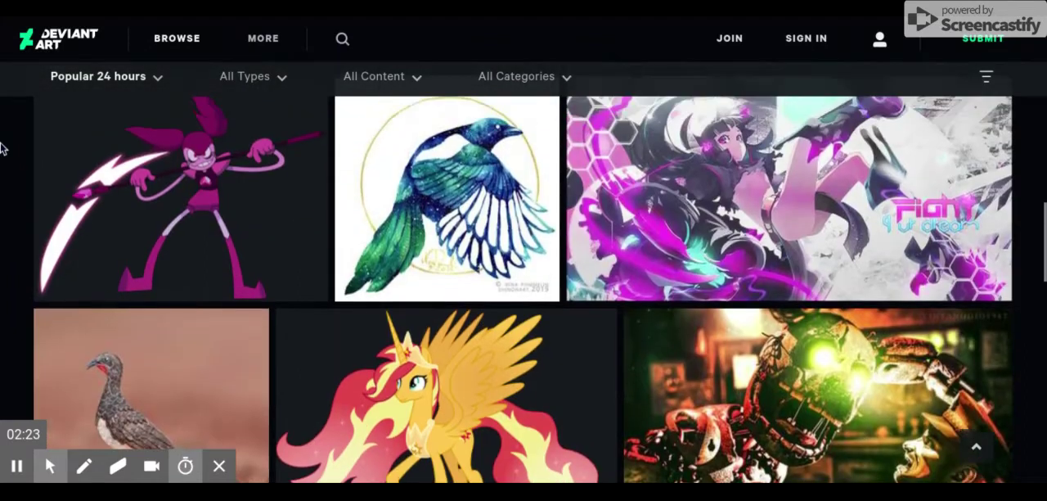
scroll(3, 148, "up", 1)
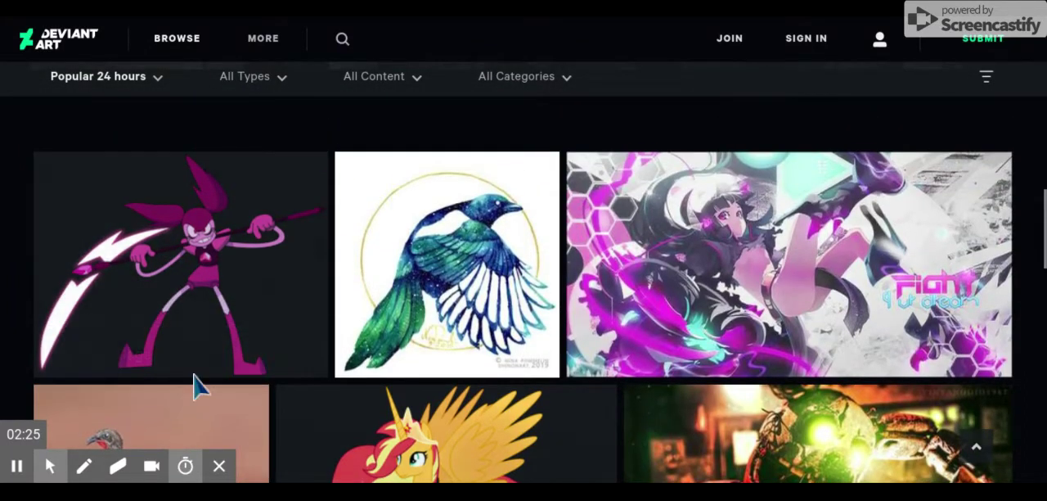
mouse_move(789, 198)
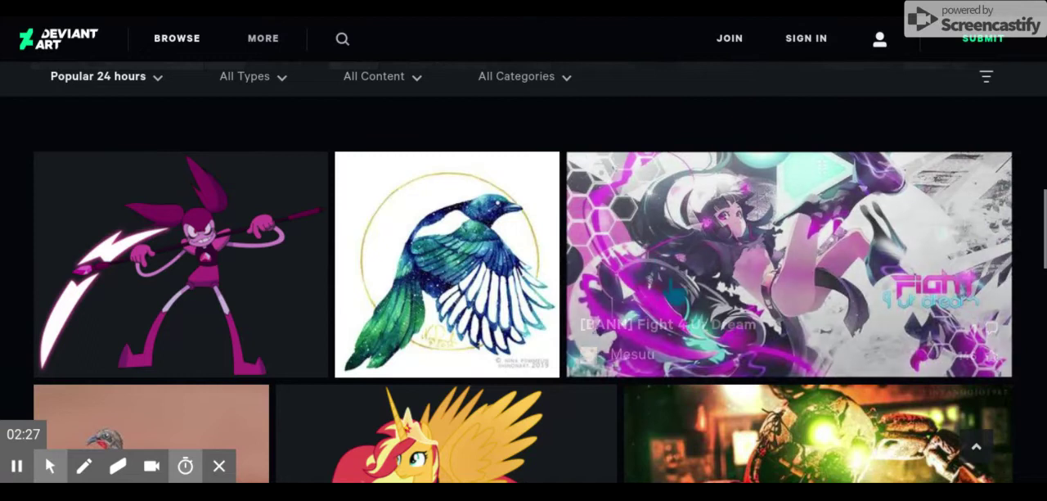
scroll(678, 292, "down", 2)
scroll(663, 245, "down", 2)
scroll(650, 217, "down", 1)
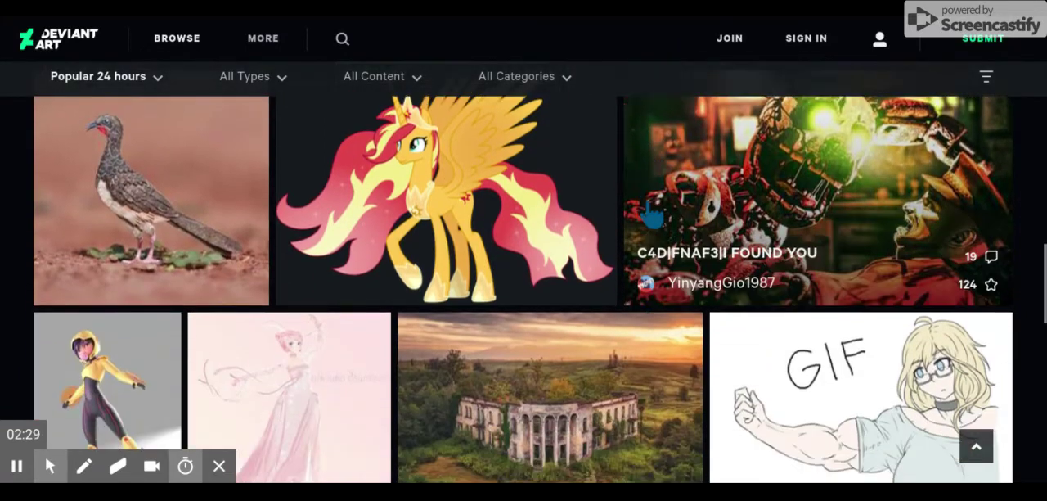
scroll(651, 216, "down", 2)
scroll(648, 213, "down", 1)
scroll(647, 209, "down", 1)
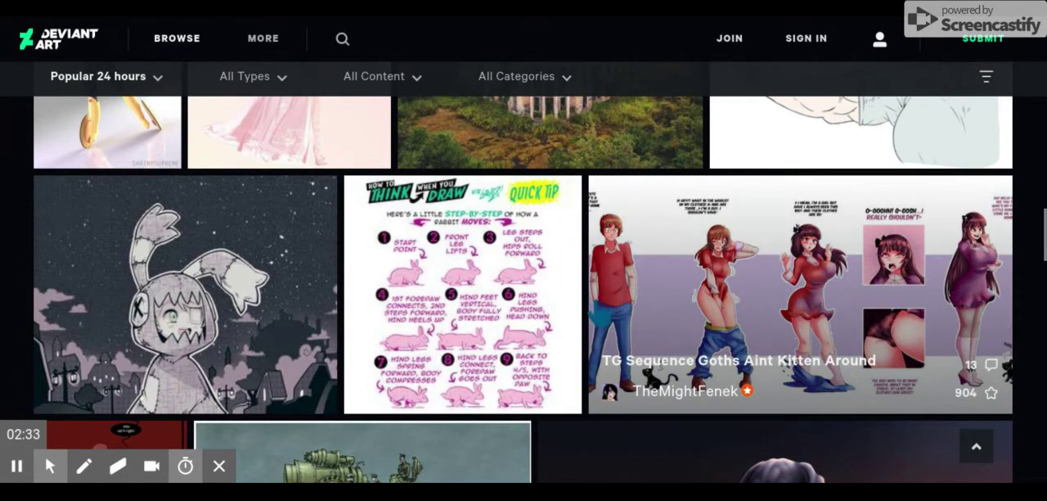
scroll(509, 253, "down", 2)
scroll(508, 253, "down", 1)
scroll(509, 253, "down", 1)
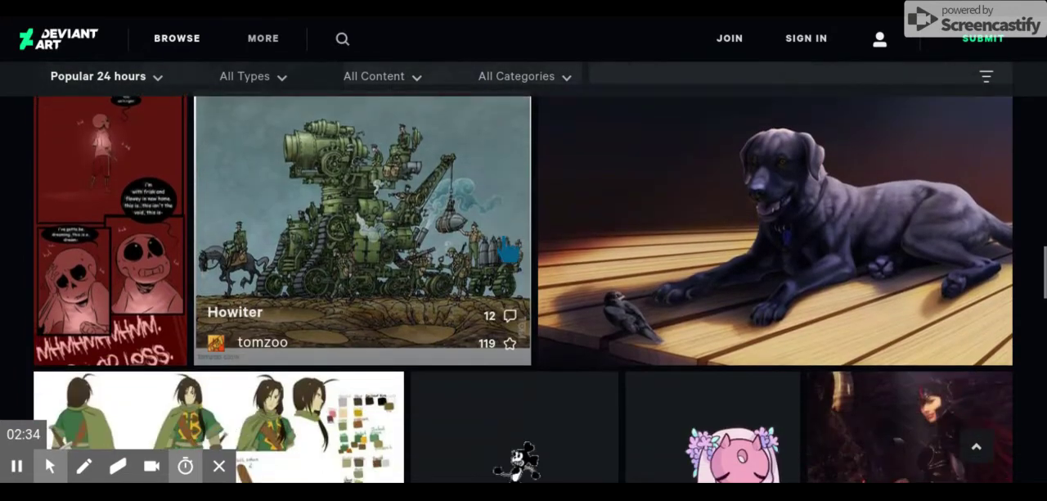
scroll(508, 253, "down", 2)
scroll(505, 245, "down", 1)
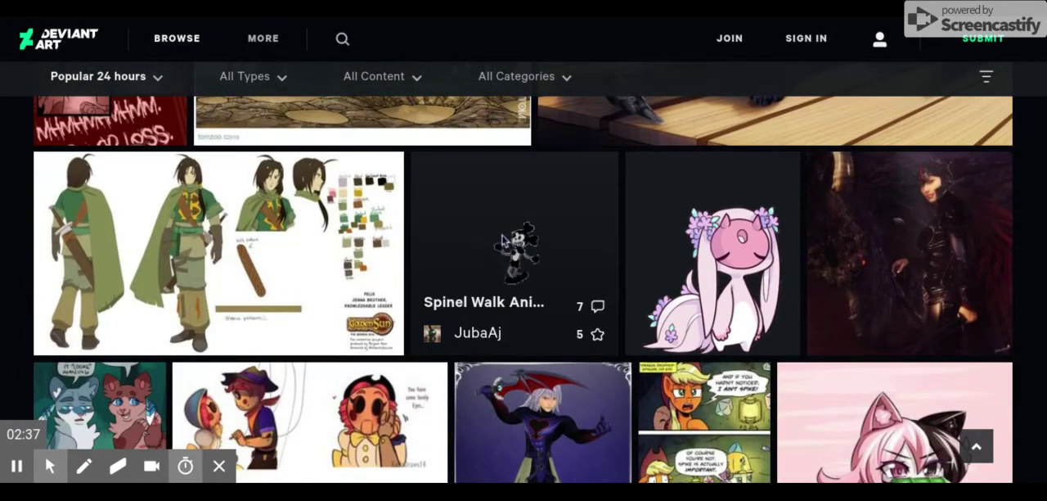
scroll(504, 239, "down", 5)
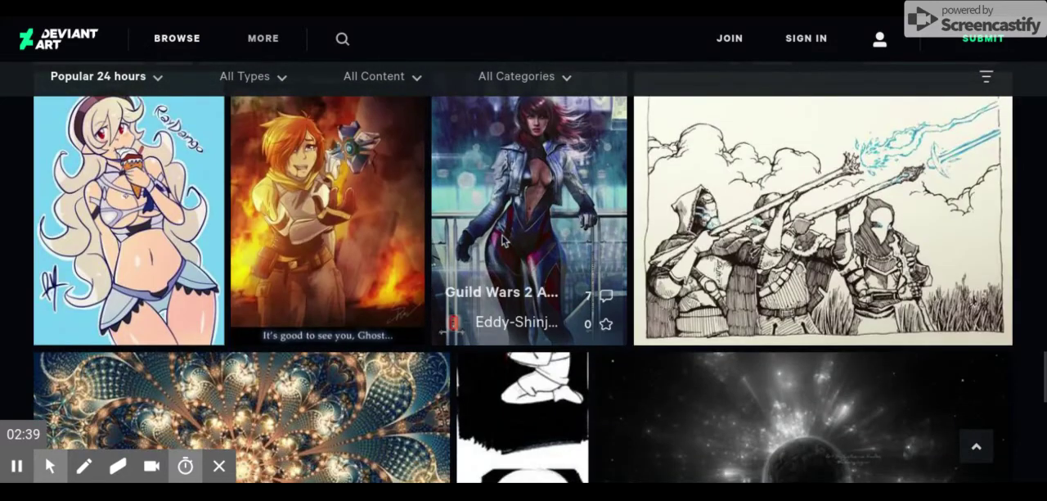
scroll(521, 245, "down", 1)
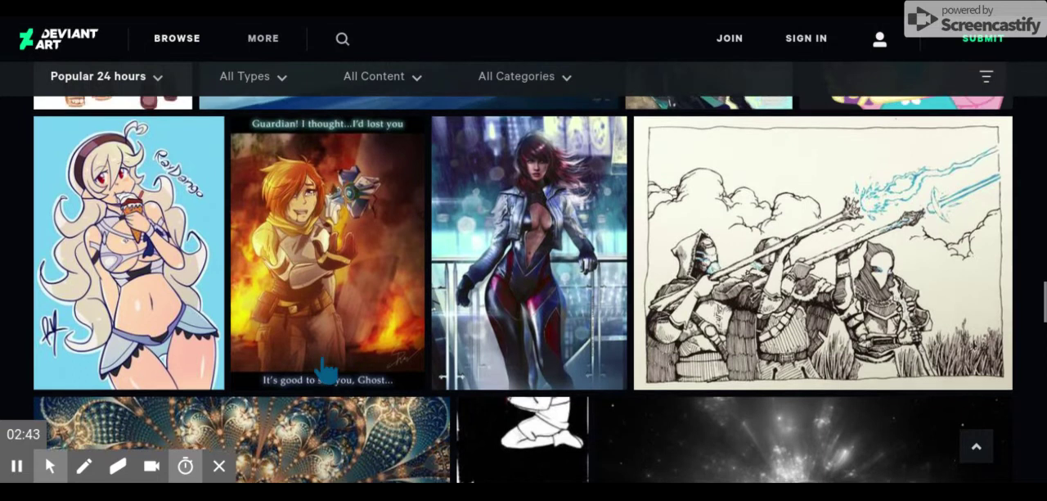
scroll(327, 229, "up", 1)
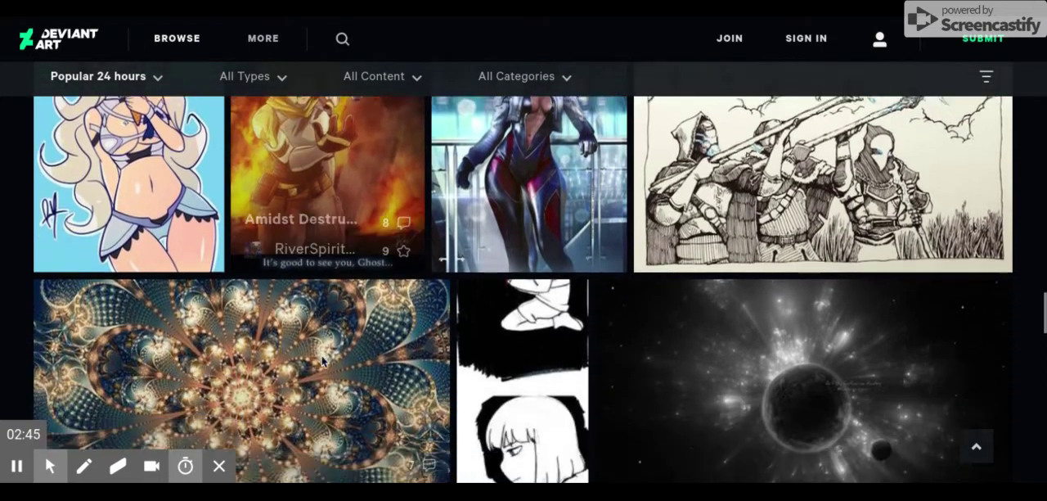
scroll(322, 355, "down", 3)
scroll(321, 355, "down", 2)
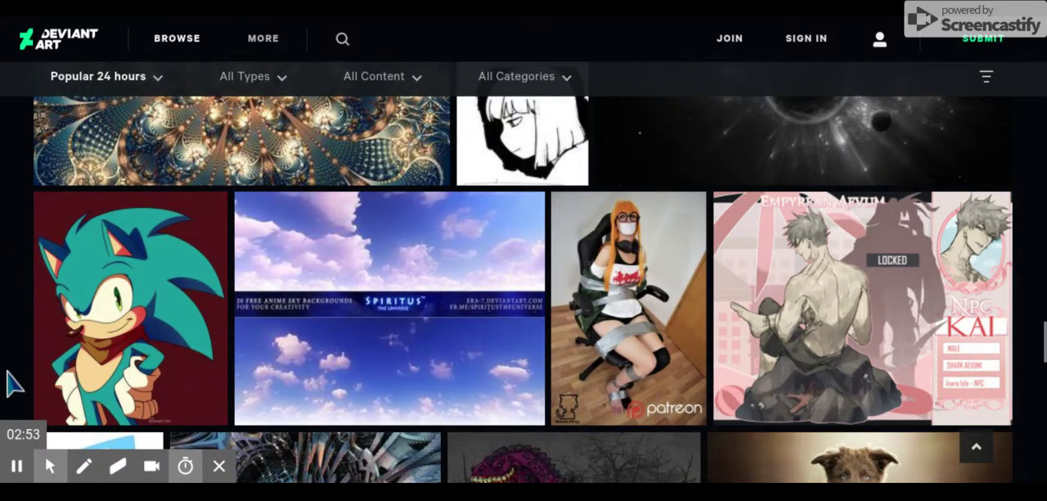
scroll(8, 384, "down", 4)
scroll(8, 385, "down", 2)
scroll(26, 188, "down", 3)
scroll(26, 188, "down", 2)
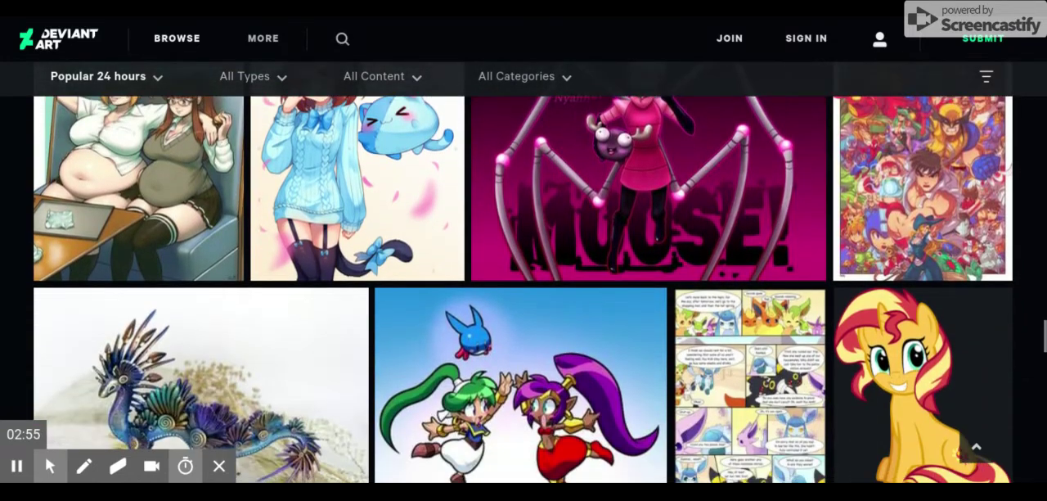
scroll(23, 178, "down", 2)
scroll(23, 178, "down", 2)
scroll(23, 179, "down", 2)
scroll(23, 179, "down", 2)
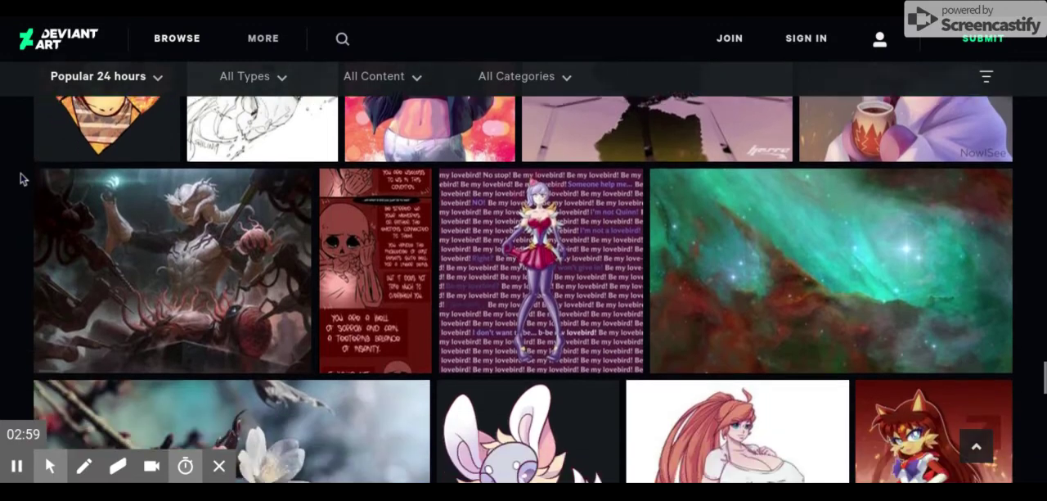
scroll(23, 179, "down", 1)
scroll(23, 178, "down", 1)
scroll(23, 178, "up", 2)
scroll(23, 178, "up", 1)
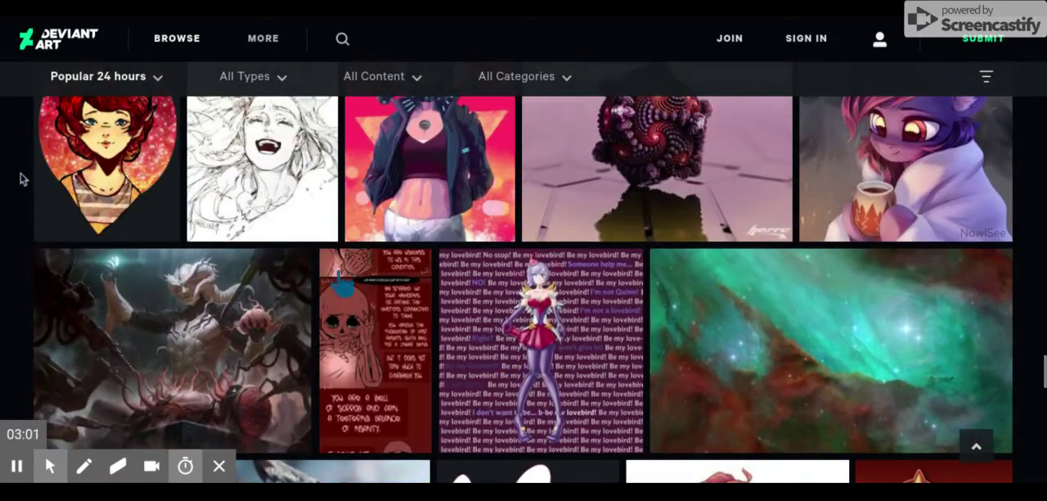
scroll(23, 178, "down", 3)
scroll(229, 164, "down", 2)
scroll(229, 163, "down", 1)
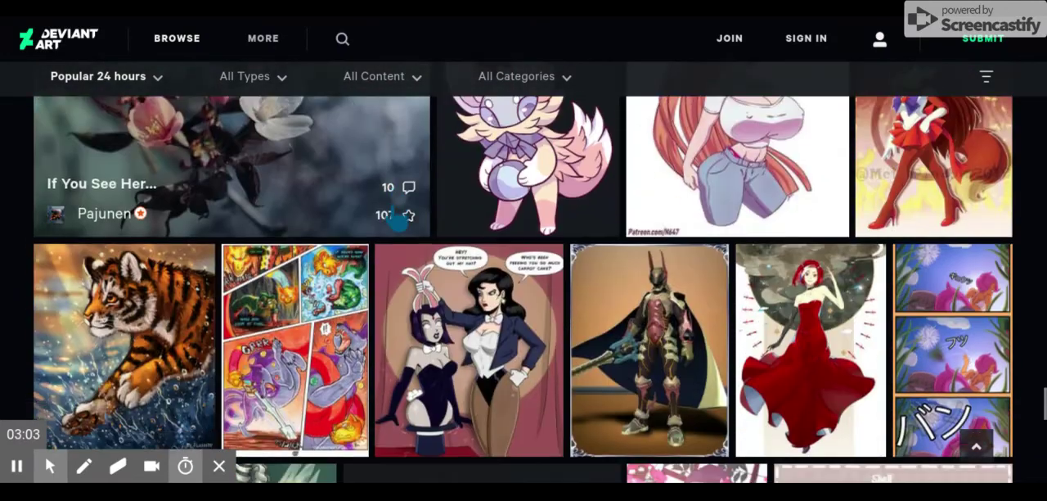
scroll(229, 164, "down", 1)
scroll(229, 163, "down", 1)
scroll(390, 204, "down", 3)
scroll(390, 204, "down", 3)
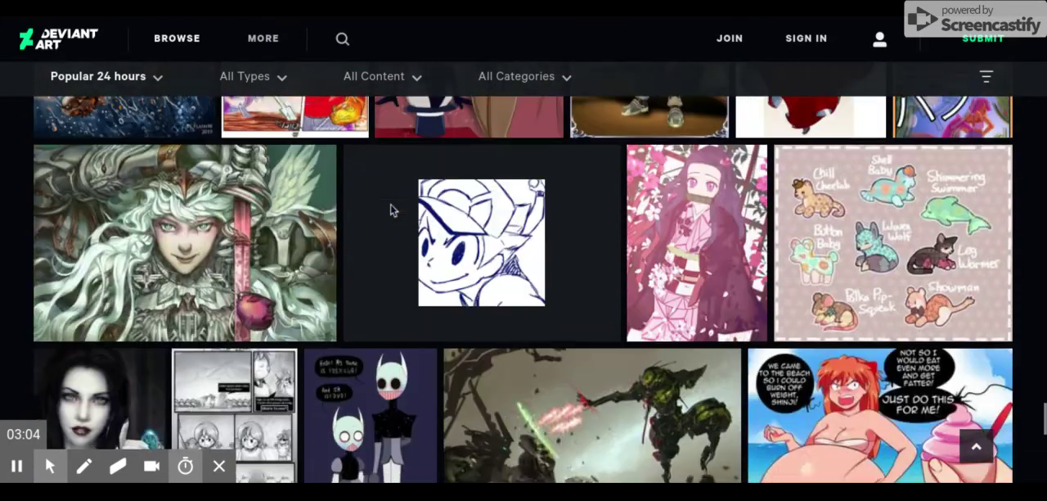
scroll(390, 204, "down", 1)
scroll(390, 203, "down", 1)
scroll(390, 204, "down", 2)
scroll(390, 204, "down", 1)
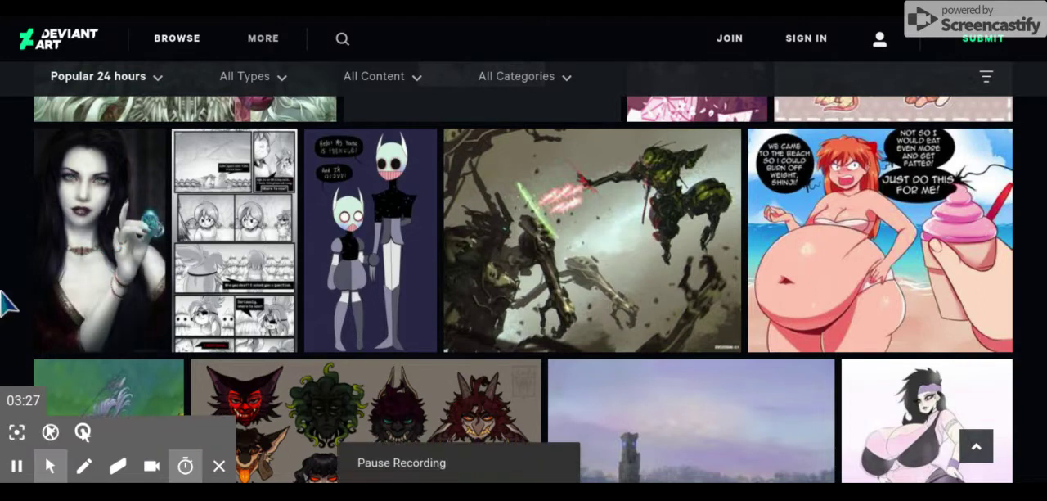
mouse_move(15, 465)
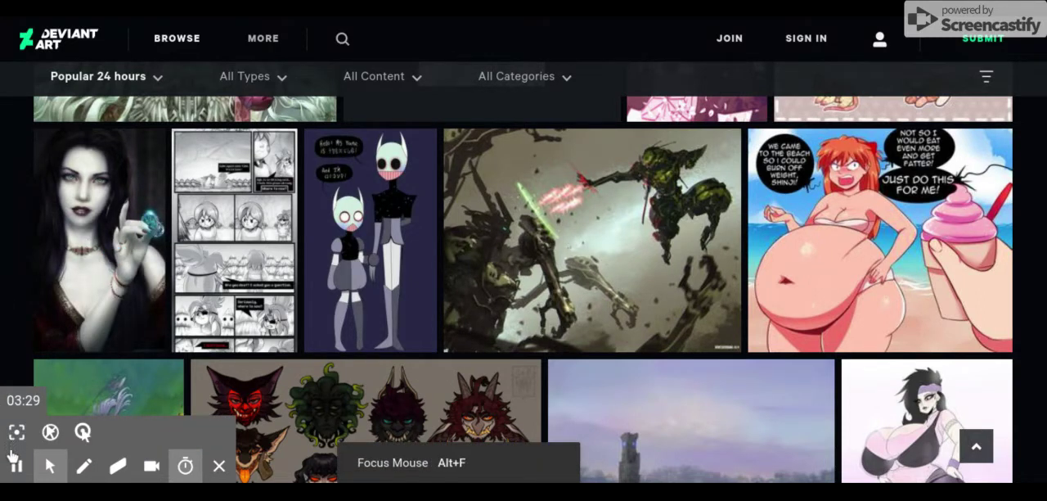
Pause the Dracula cartoon on its end card and go back to the Sketchpad canvas.
left_click(15, 464)
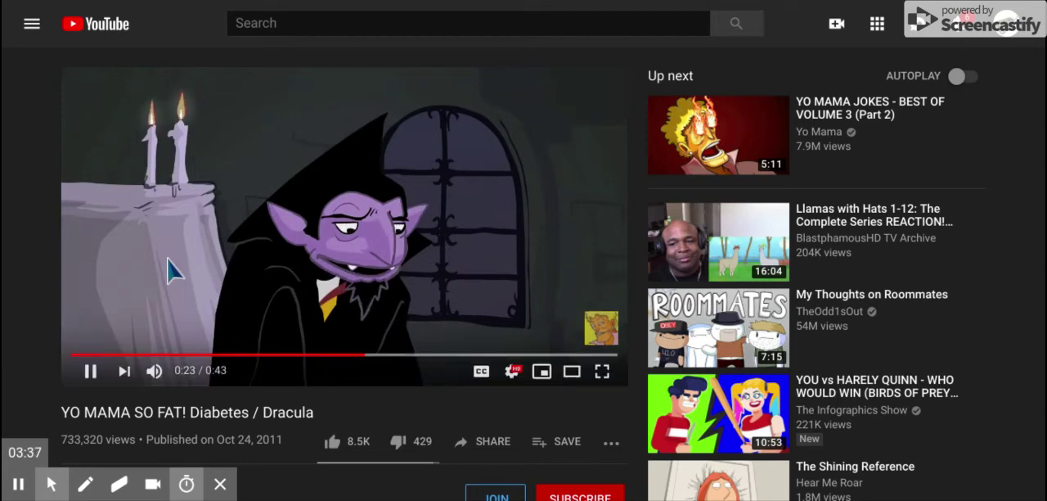
left_click(168, 270)
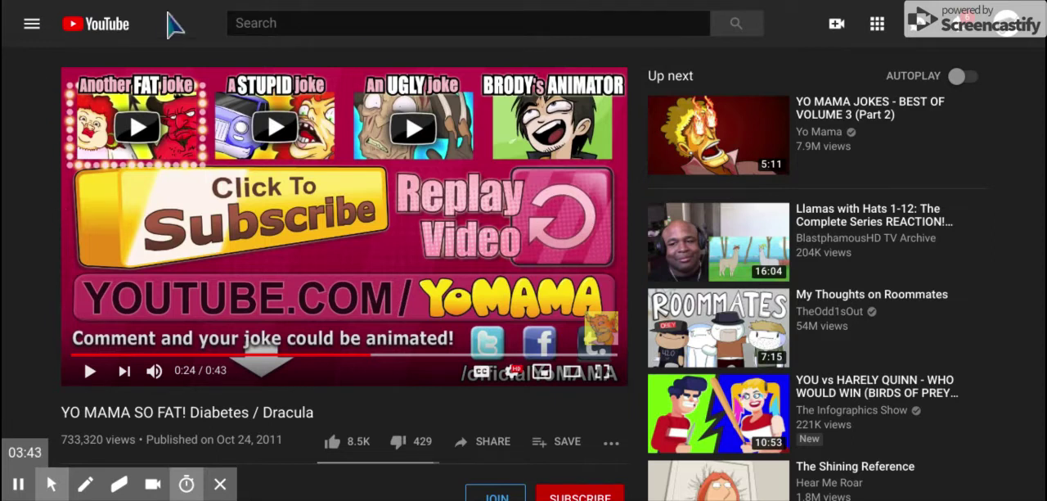
left_click(19, 484)
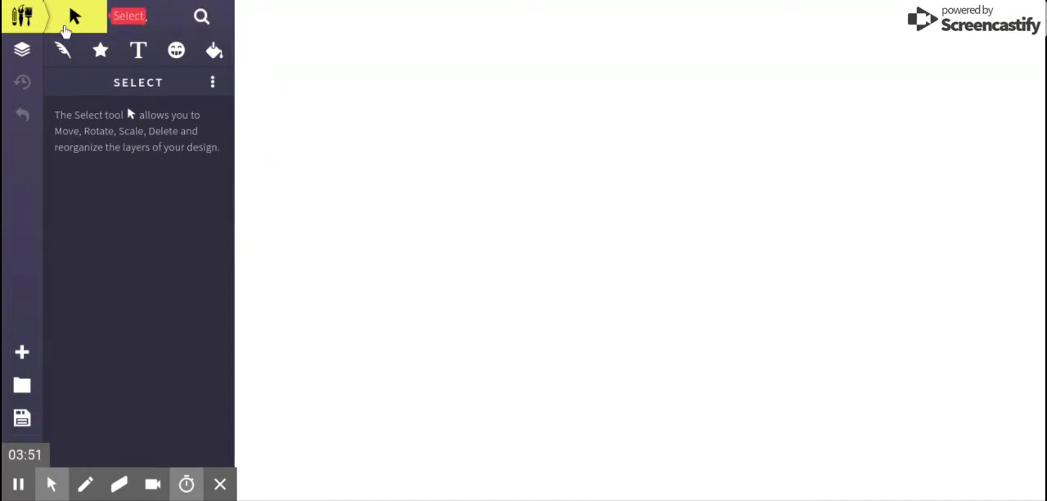
With the Calligraphy brush, draw the big rounded outline and two zigzag bands.
left_click(63, 51)
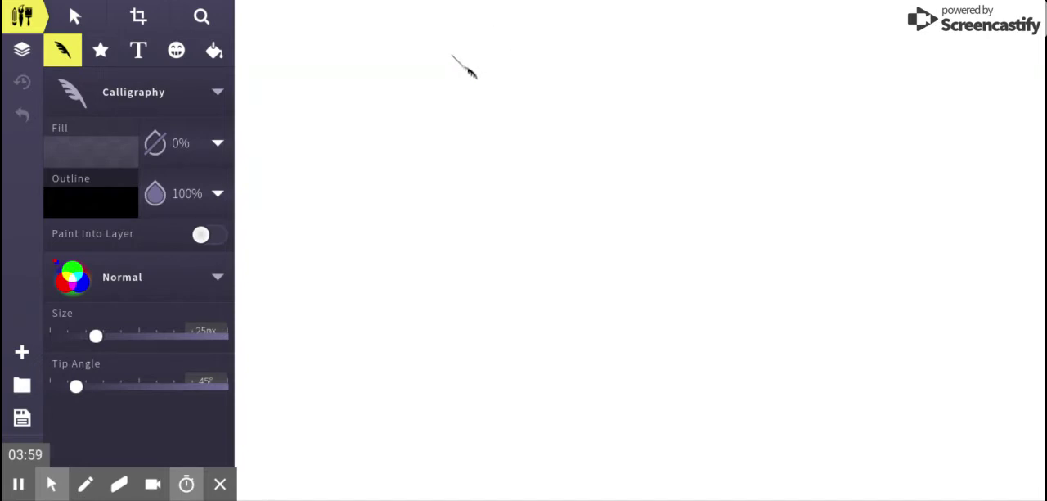
mouse_move(457, 61)
left_mouse_down()
mouse_move(350, 352)
mouse_move(652, 445)
mouse_move(676, 95)
mouse_move(458, 63)
left_mouse_up()
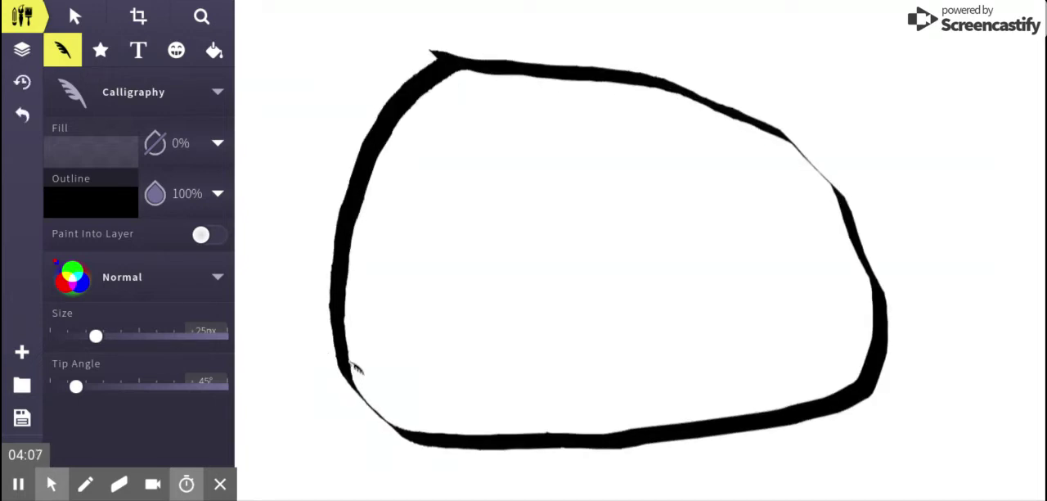
left_click_drag(352, 360, 397, 348)
mouse_move(348, 305)
left_mouse_down()
mouse_move(424, 327)
mouse_move(593, 329)
mouse_move(957, 372)
left_mouse_up()
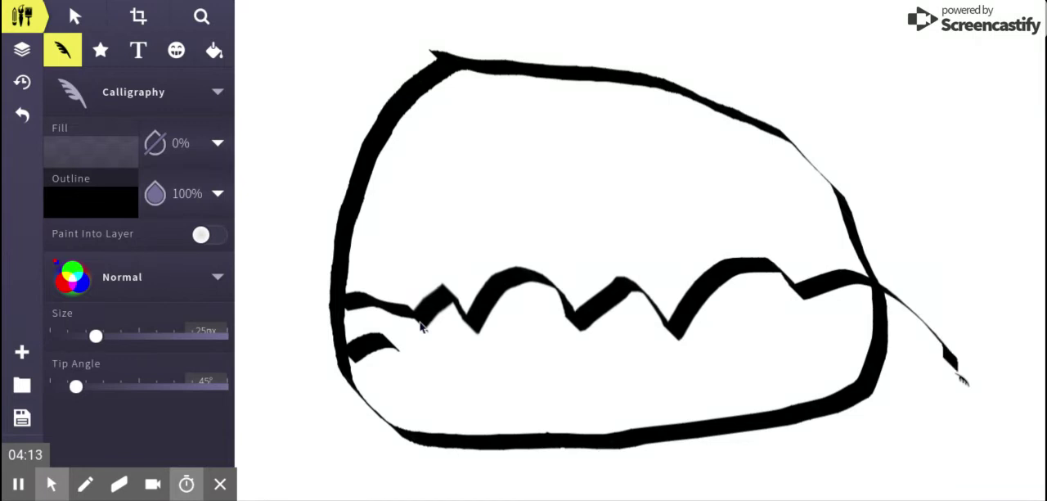
mouse_move(388, 344)
left_mouse_down()
mouse_move(818, 383)
mouse_move(863, 377)
left_mouse_up()
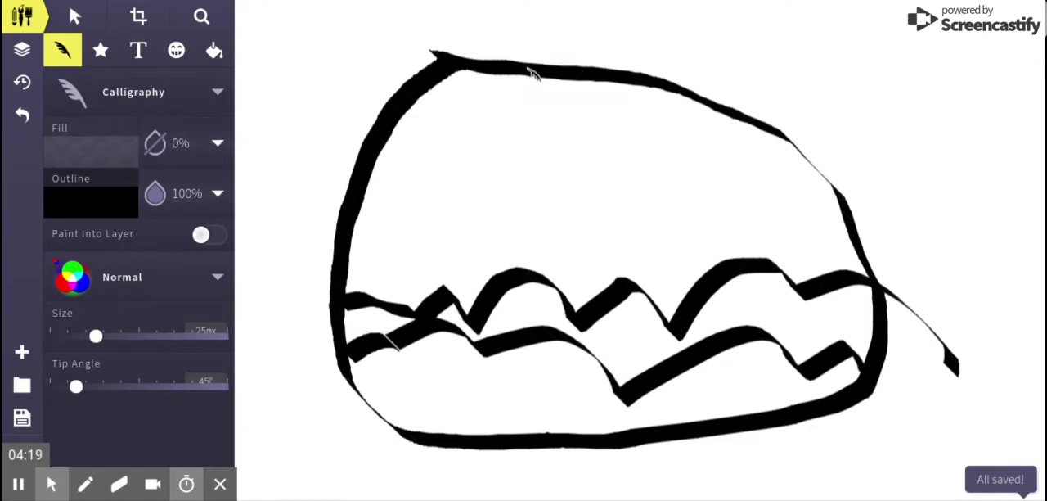
Draw a hatched ring on top of the figure with thick hair strokes around it.
left_click_drag(536, 75, 604, 74)
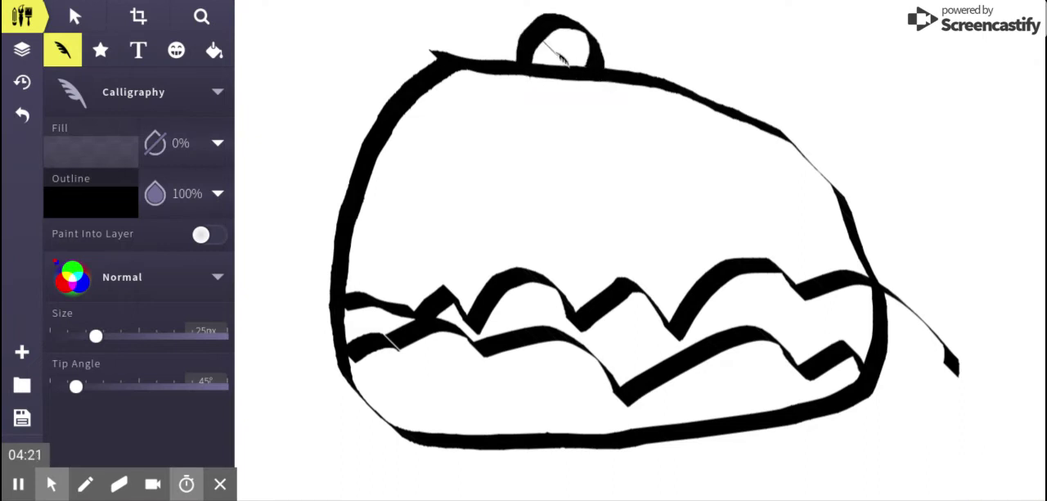
left_click_drag(546, 41, 571, 70)
left_click_drag(564, 31, 603, 72)
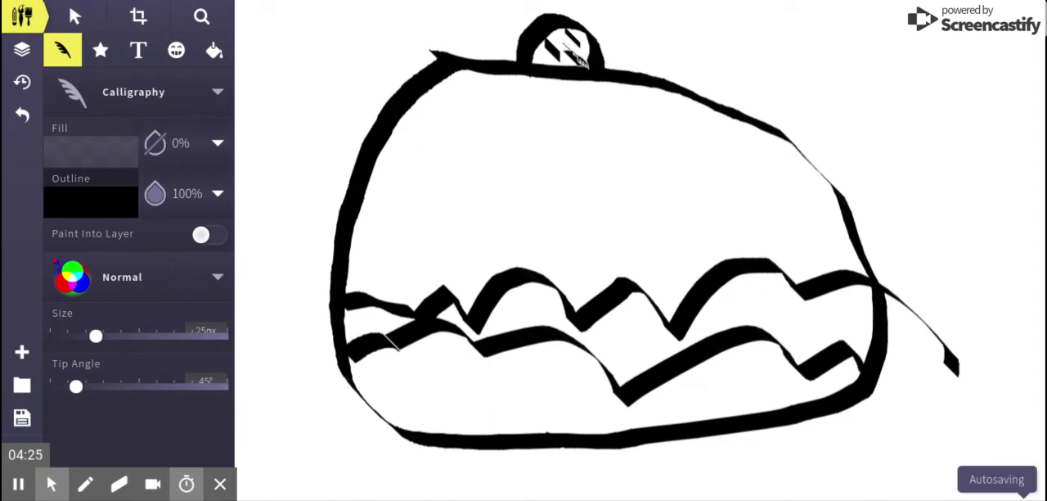
mouse_move(499, 53)
left_mouse_down()
mouse_move(528, 29)
mouse_move(507, 4)
mouse_move(605, 8)
mouse_move(612, 73)
left_mouse_up()
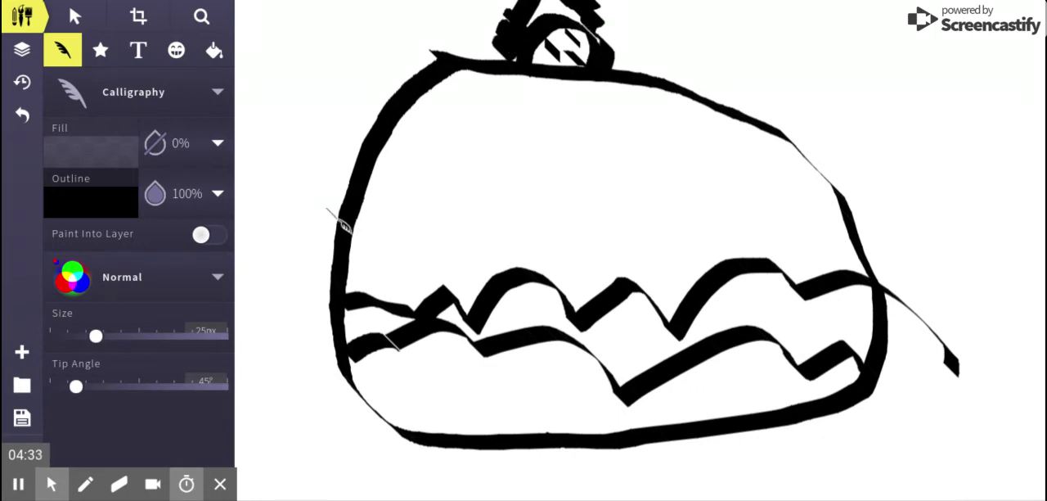
Scatter short diagonal rain lines around the figure's left, right and top.
left_click_drag(274, 79, 287, 91)
left_click_drag(288, 372, 302, 386)
left_click_drag(373, 475, 388, 489)
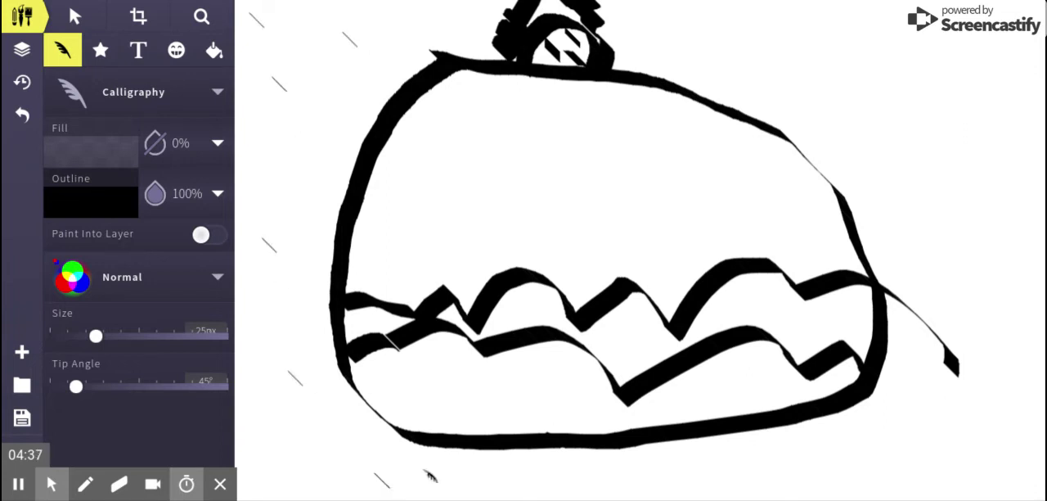
left_click_drag(888, 429, 902, 445)
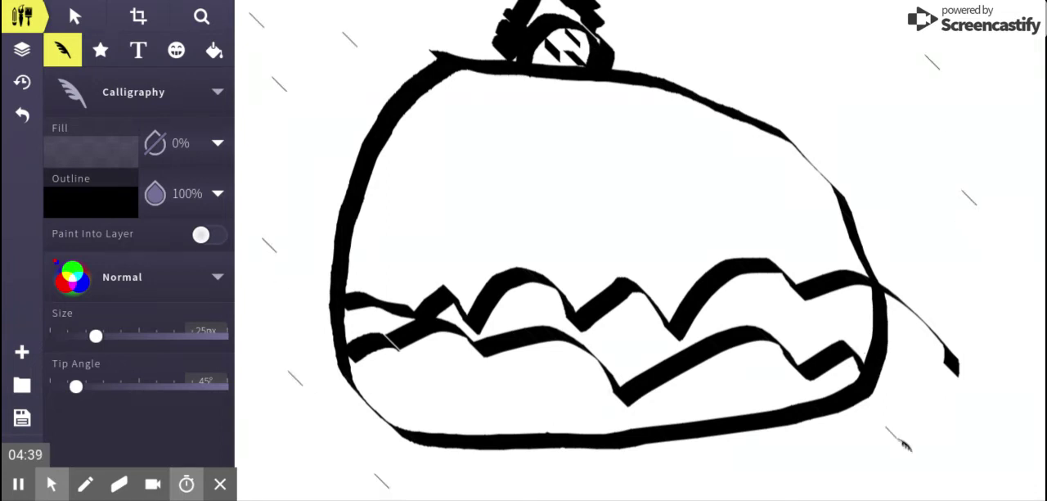
left_click_drag(785, 49, 798, 62)
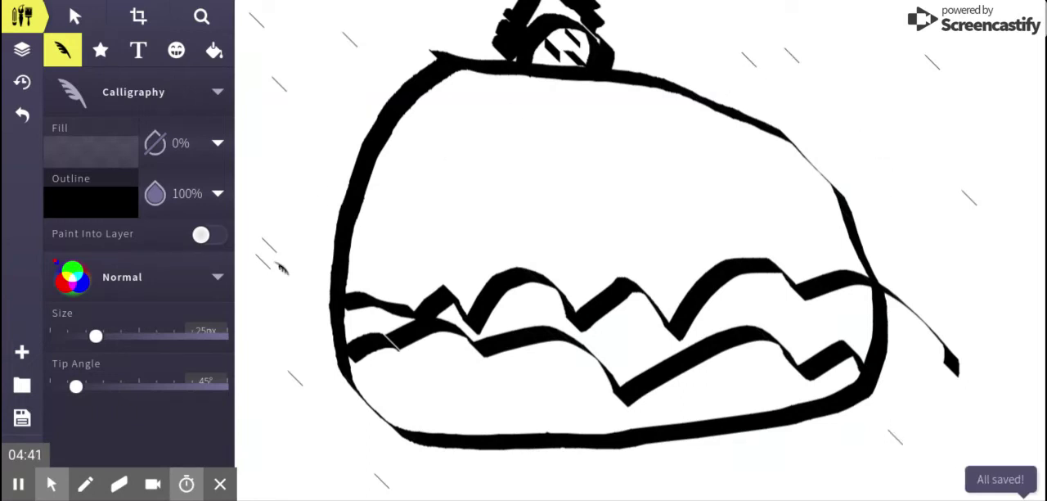
mouse_move(275, 268)
left_mouse_down()
mouse_move(287, 283)
mouse_move(933, 294)
mouse_move(1006, 238)
mouse_move(822, 178)
left_mouse_up()
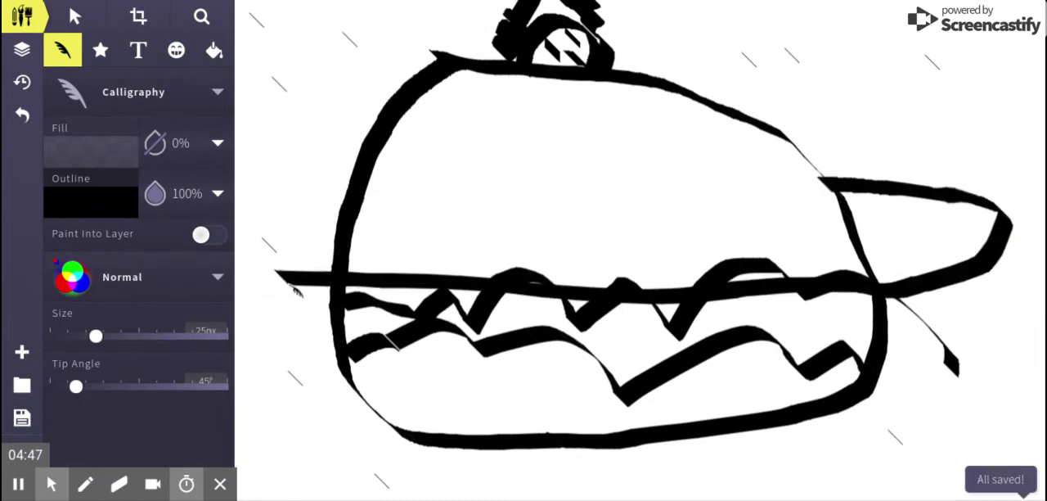
Draw a rounded left loop, two legs and side arm strokes, then start a new document.
mouse_move(282, 278)
left_mouse_down()
mouse_move(274, 221)
mouse_move(327, 192)
mouse_move(364, 211)
left_mouse_up()
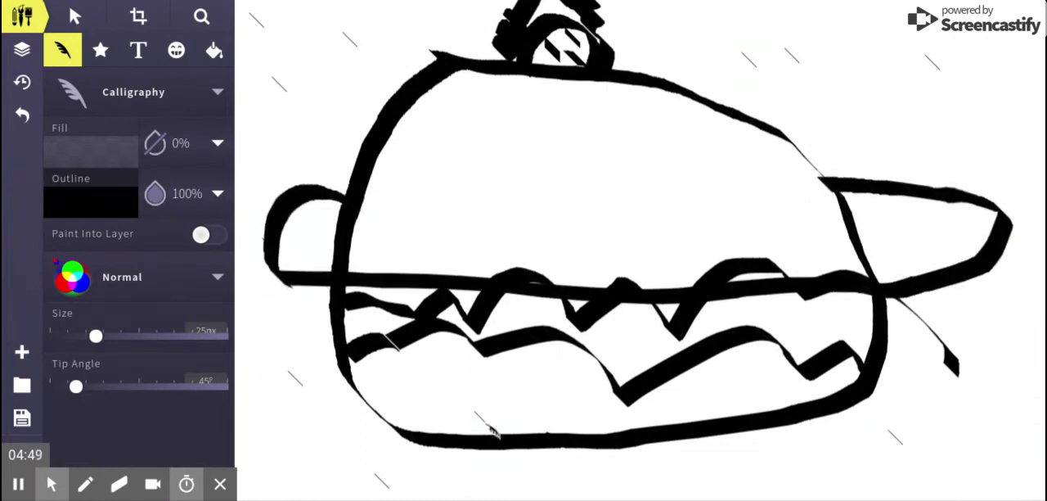
left_click_drag(503, 446, 409, 497)
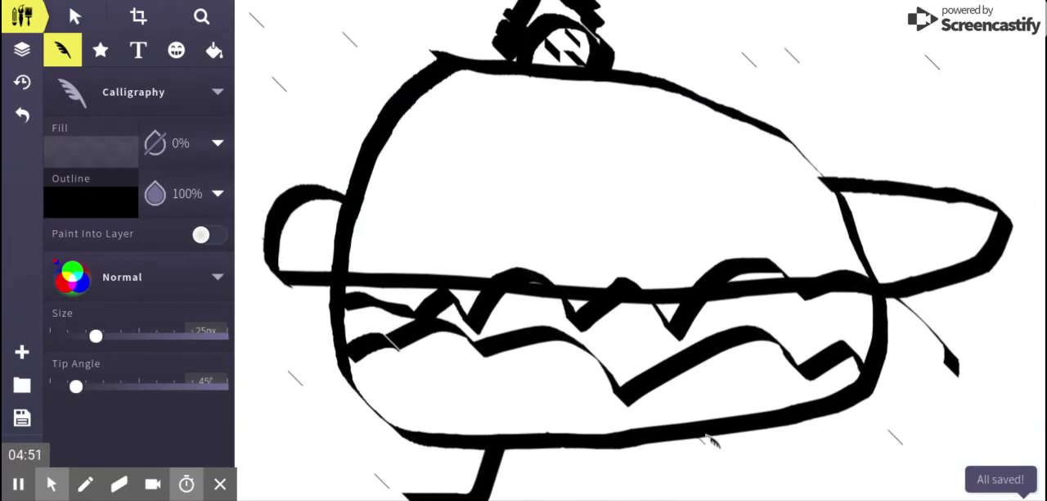
left_click_drag(710, 440, 810, 497)
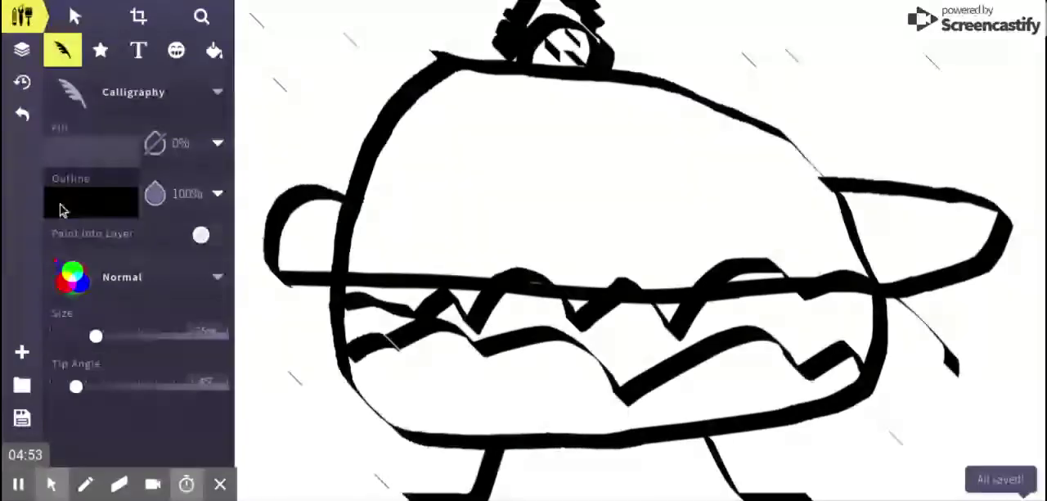
left_click_drag(351, 203, 278, 343)
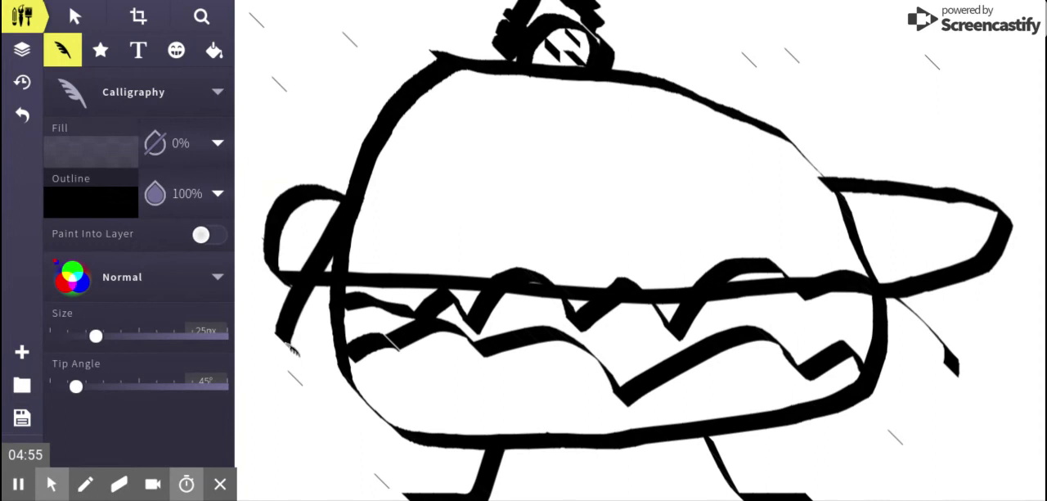
left_click_drag(861, 237, 1016, 369)
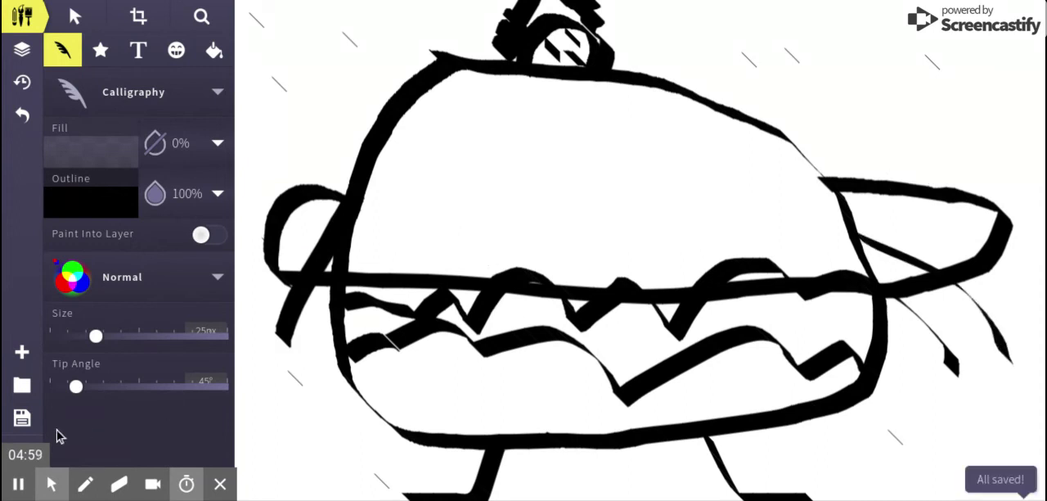
left_click(18, 480)
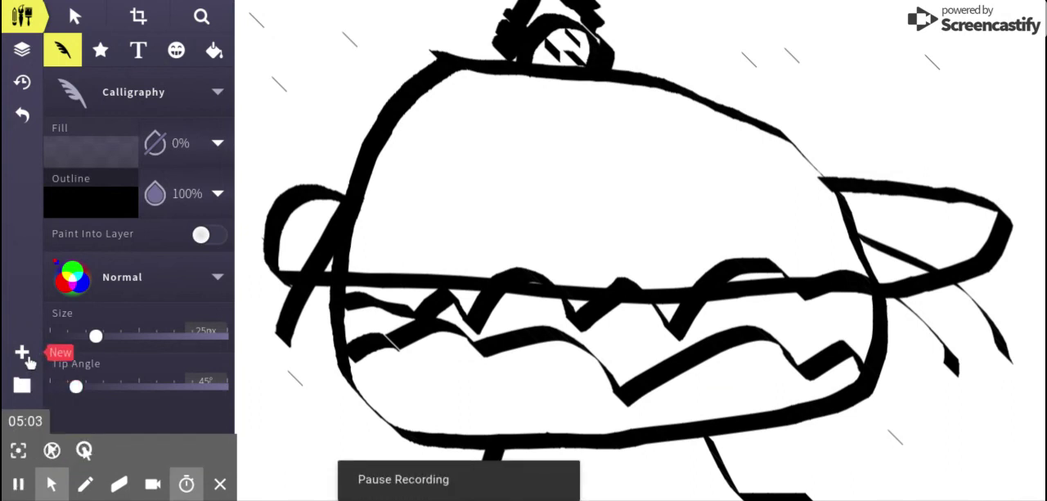
left_click(22, 352)
Create the new canvas using the Blank 1920 x 1200 preset.
left_click(565, 383)
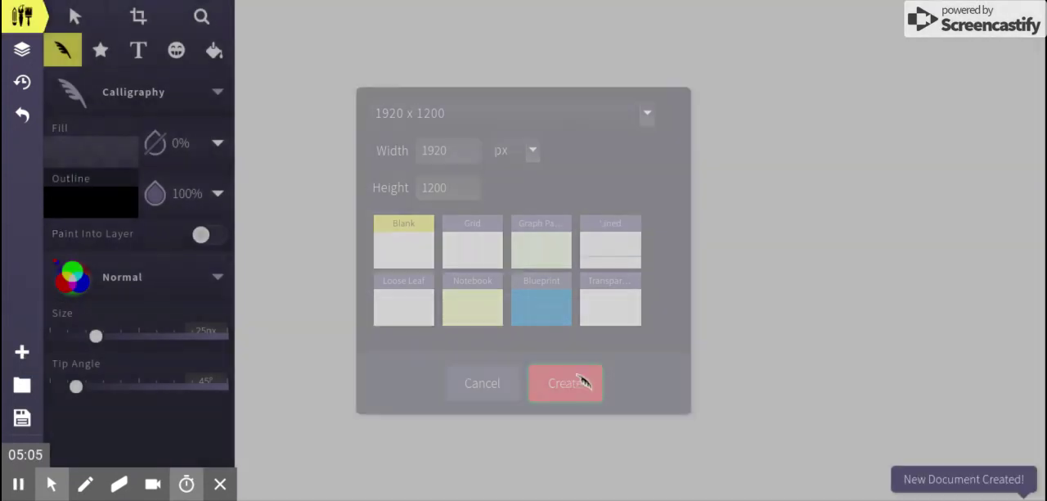